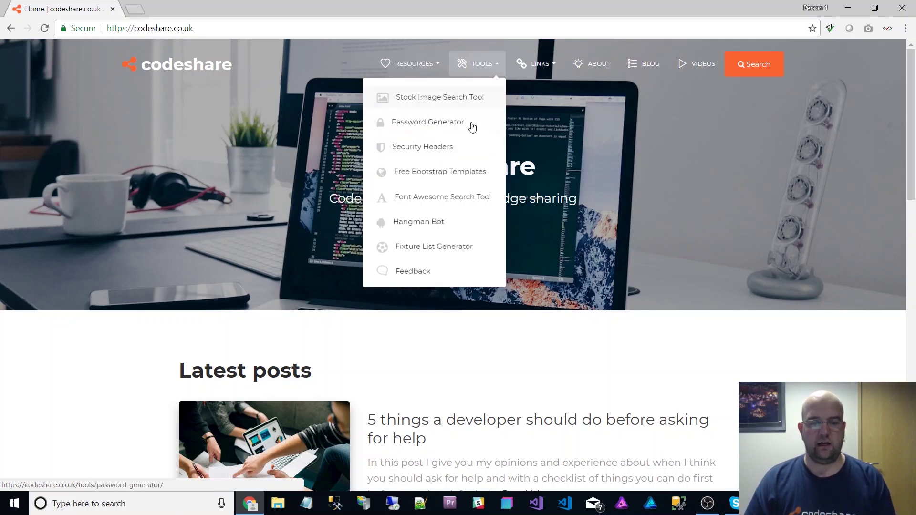
Step: Open the Security Headers tool on codeshare.co.uk and look through its introduction and available security settings
click(450, 149)
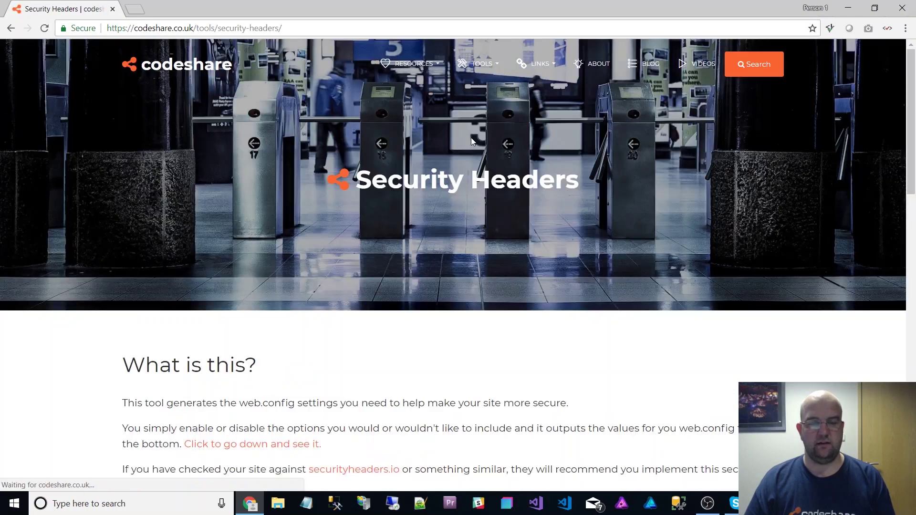
scroll(536, 150, down, 1)
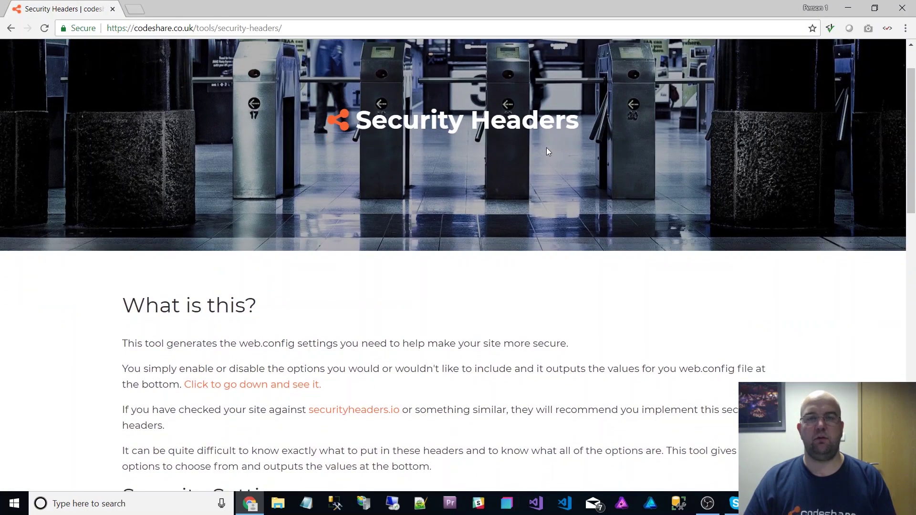
scroll(546, 147, down, 1)
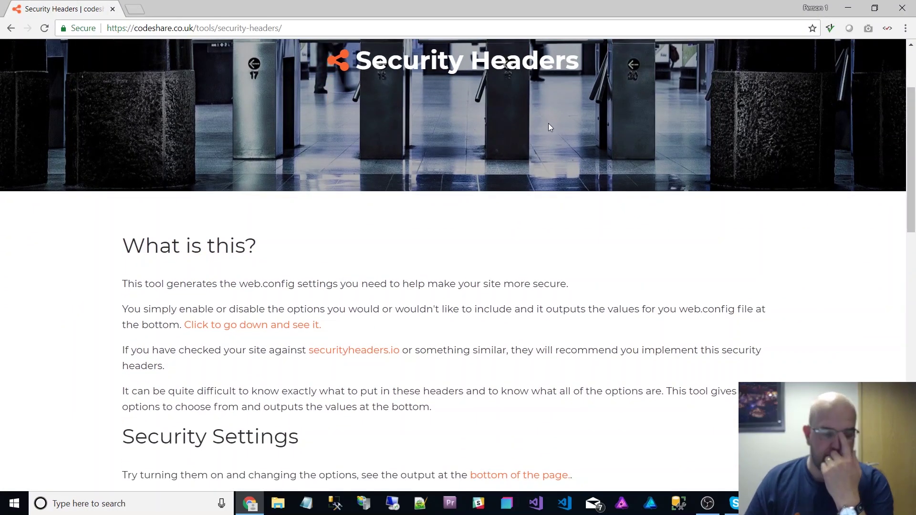
scroll(553, 123, down, 7)
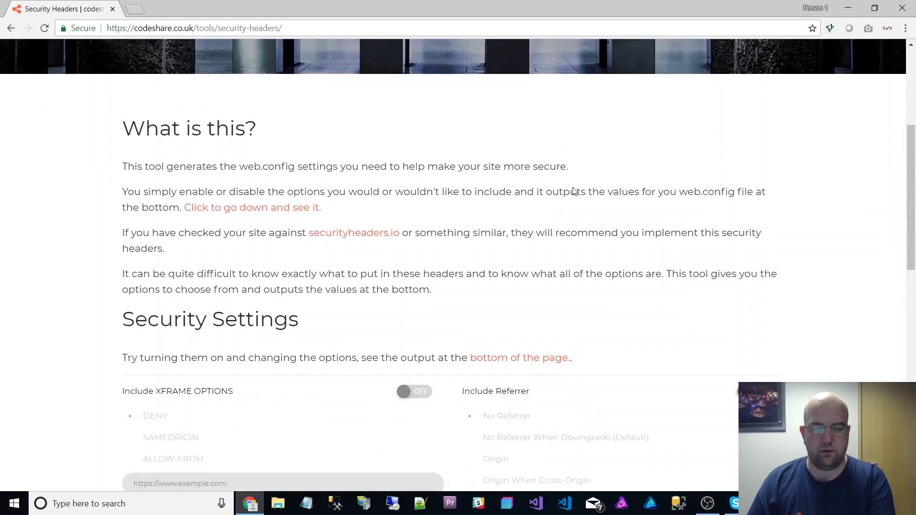
scroll(574, 183, up, 1)
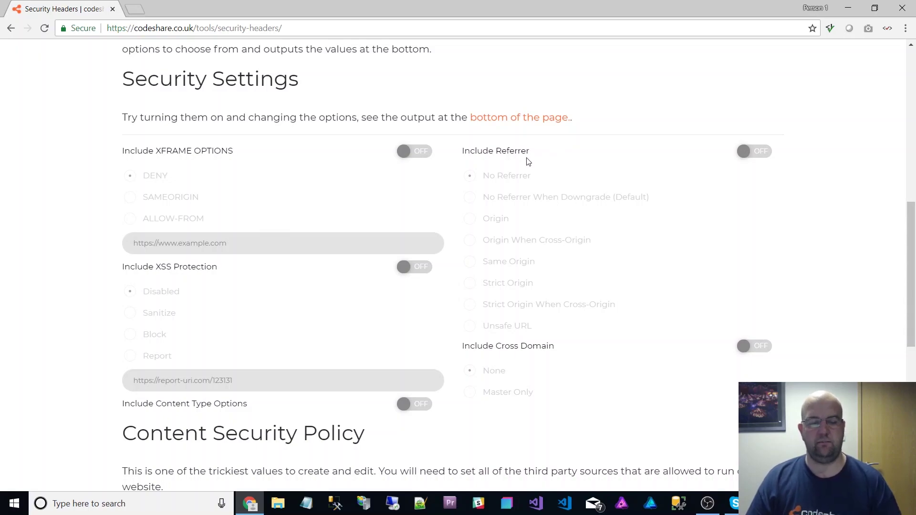
scroll(527, 162, down, 7)
scroll(569, 157, up, 13)
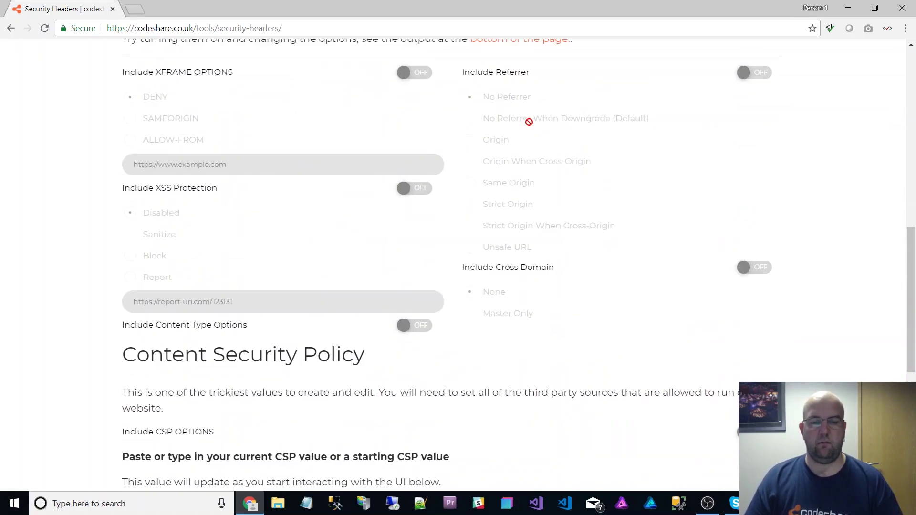
scroll(487, 236, down, 5)
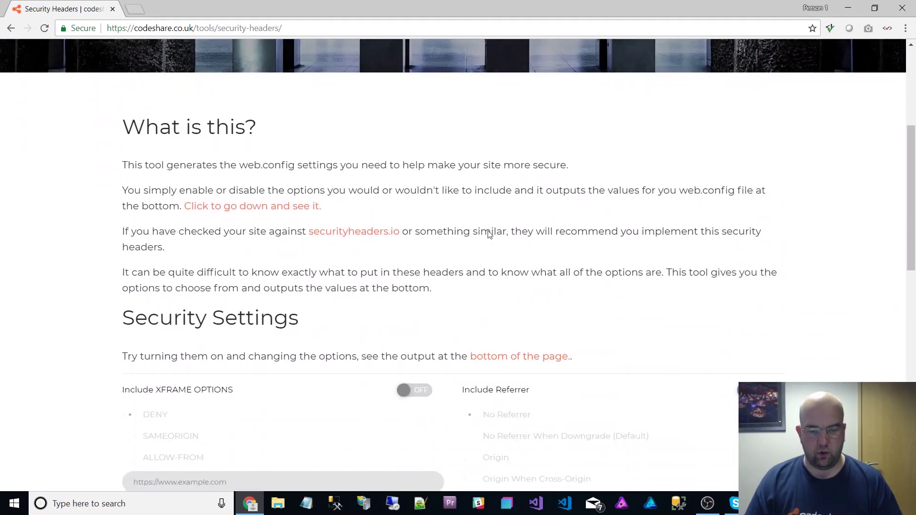
Step: Open the securityheaders.io site linked in the tool's introduction and scan codeshare.co.uk
click(343, 235)
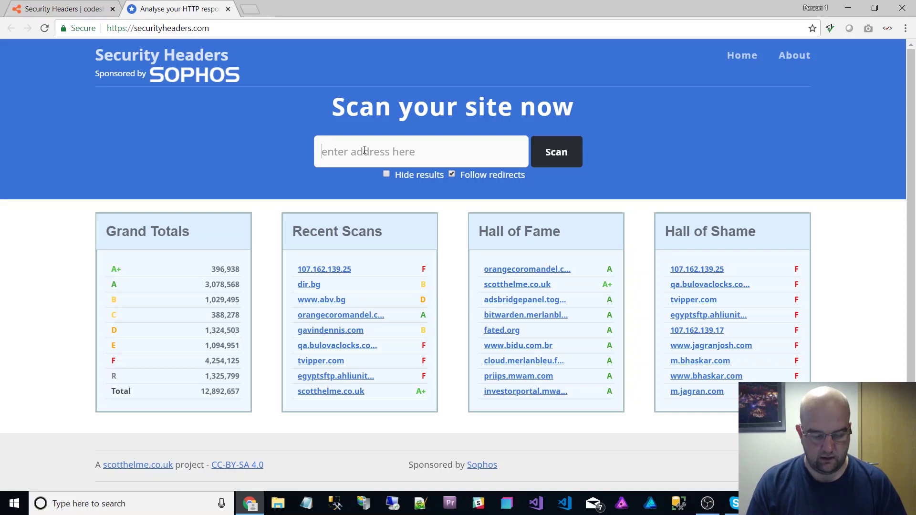
text(codeshare.co.uk)
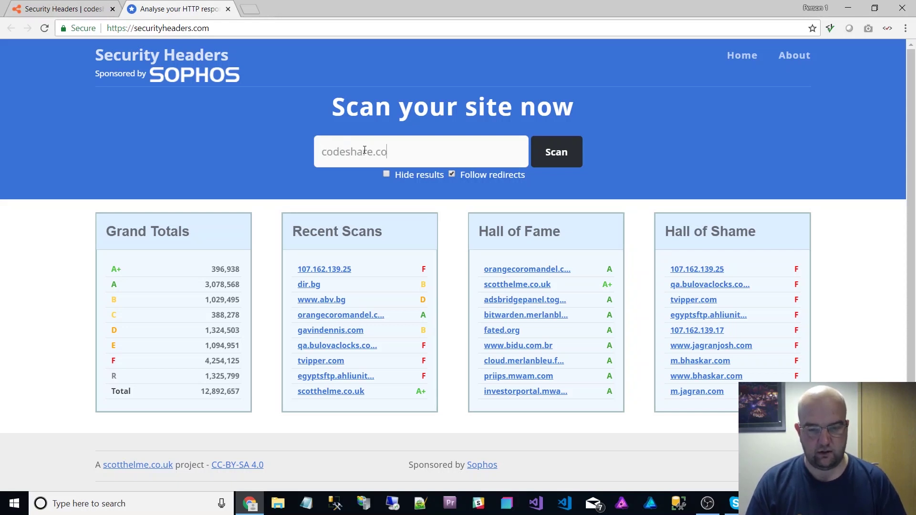
click(564, 152)
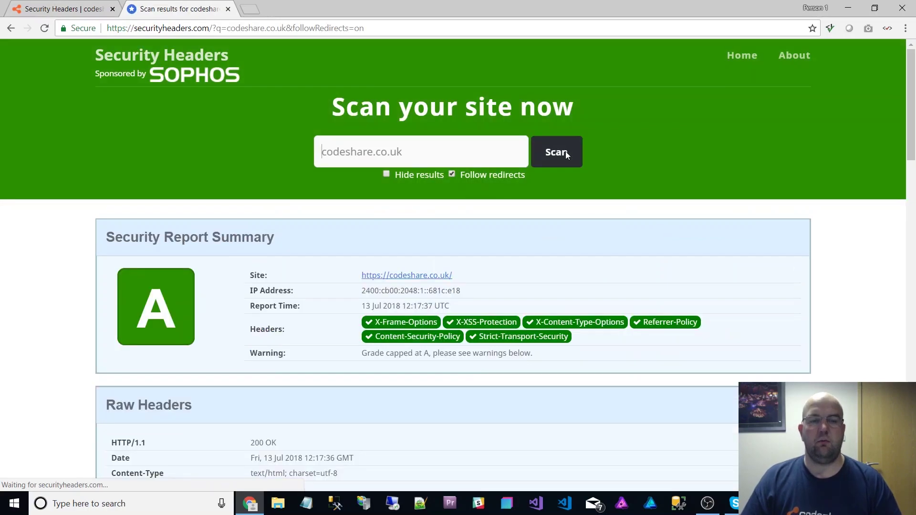
Step: Examine the scan report for codeshare.co.uk, including its summary, raw headers, warnings and additional information
scroll(623, 184, down, 8)
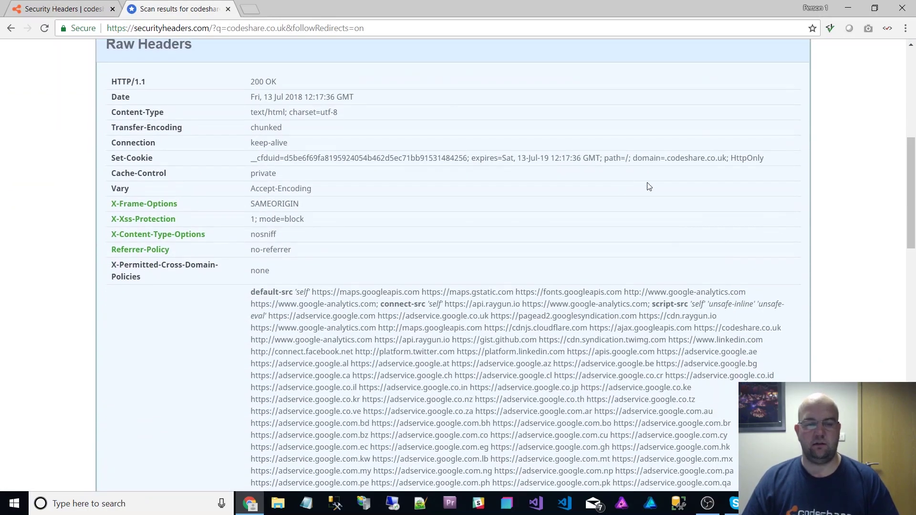
scroll(668, 203, down, 15)
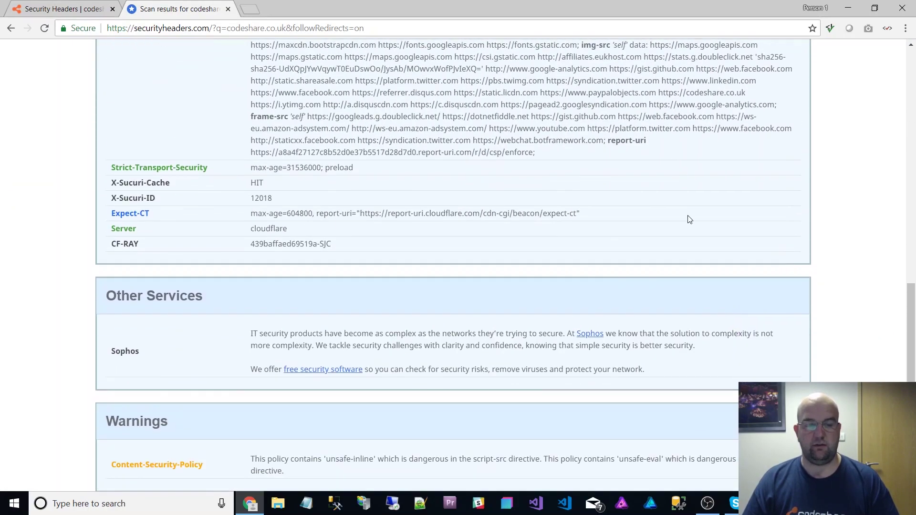
scroll(692, 212, up, 20)
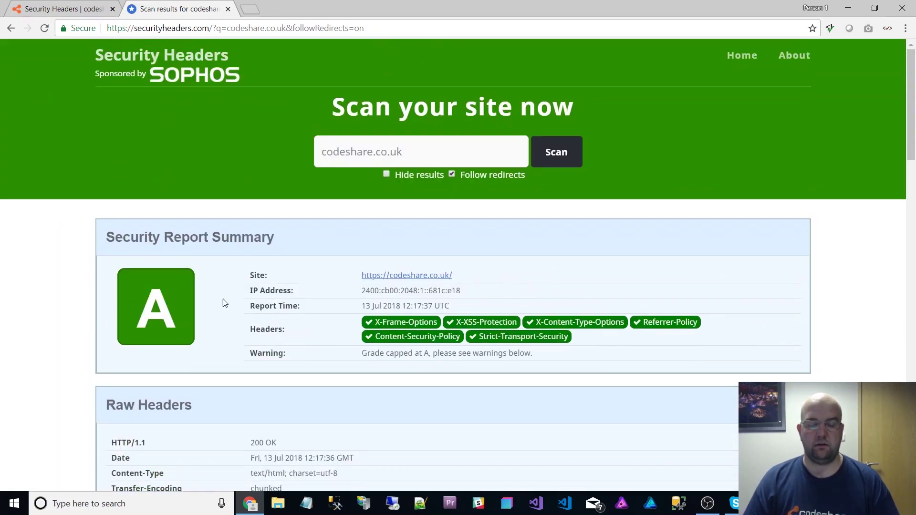
scroll(508, 287, down, 6)
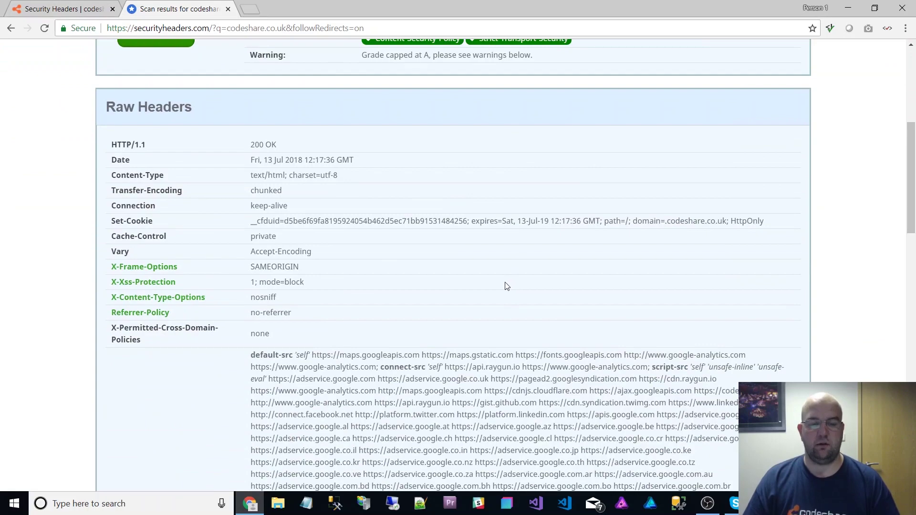
scroll(507, 286, down, 15)
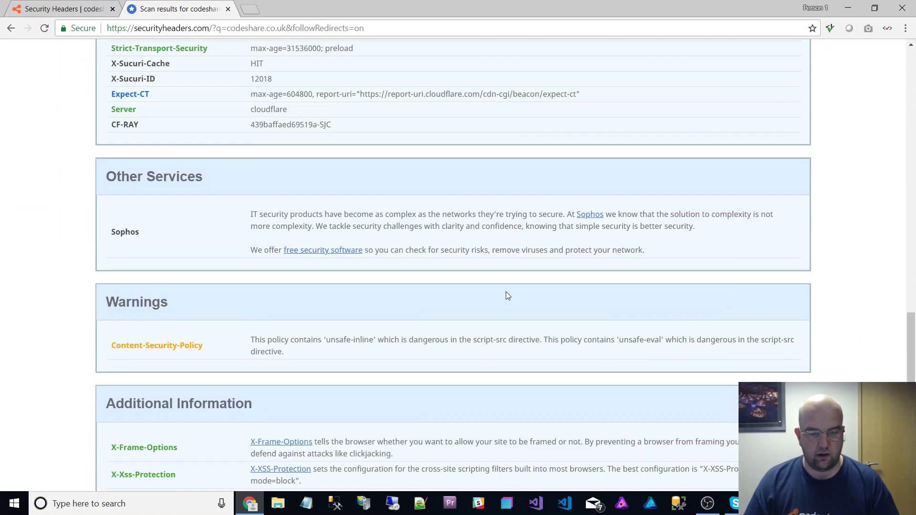
scroll(506, 292, up, 3)
scroll(507, 292, down, 8)
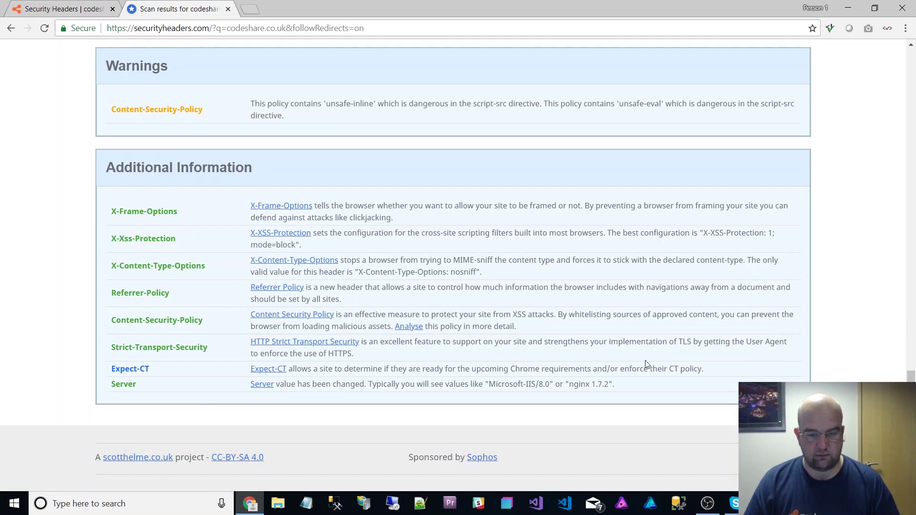
scroll(639, 366, up, 7)
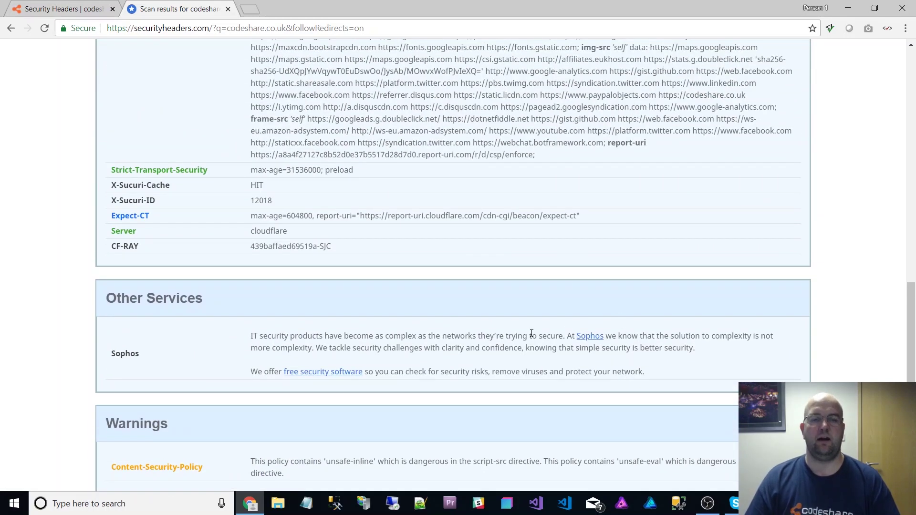
scroll(409, 362, up, 12)
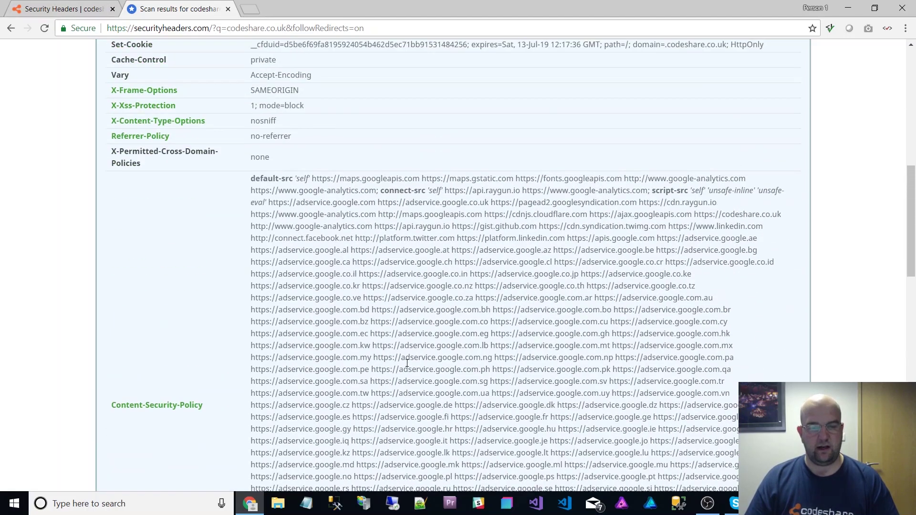
scroll(277, 149, up, 1)
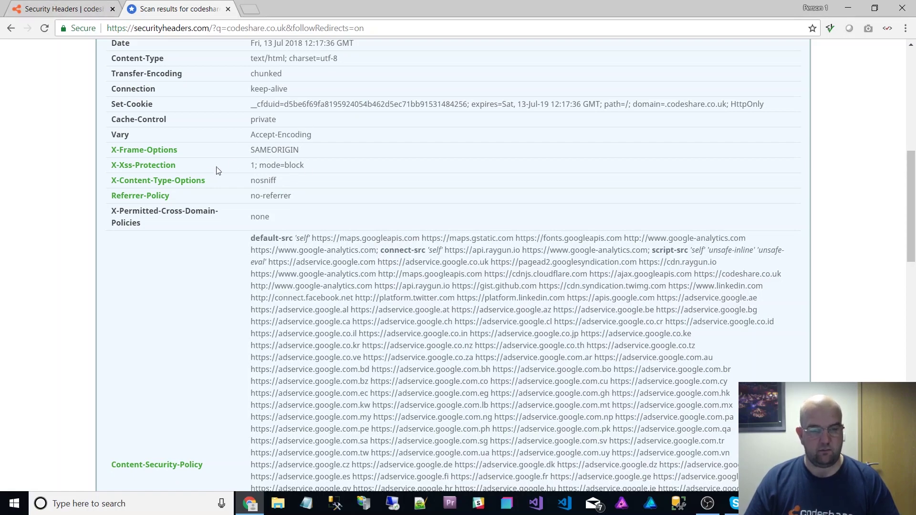
Step: Return to the Security Headers tool, include XFRAME OPTIONS with SAMEORIGIN, and view the web.config output
click(57, 8)
scroll(534, 219, down, 2)
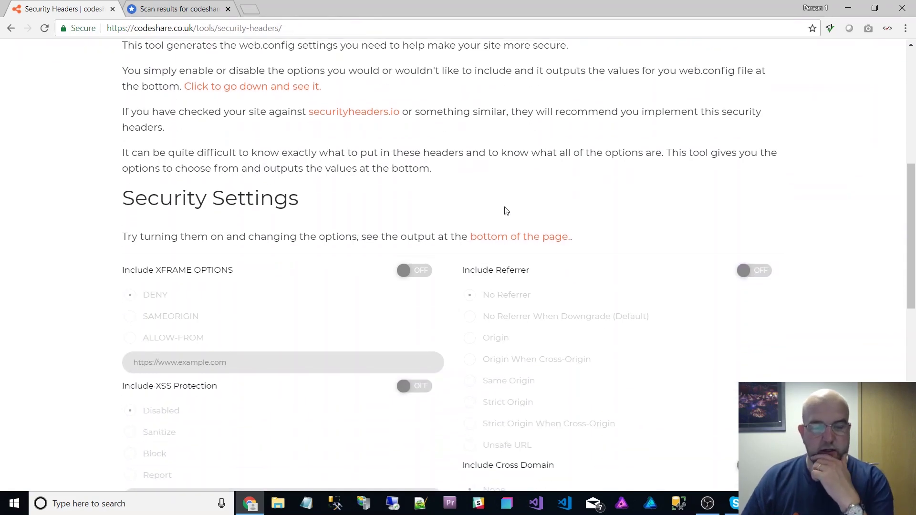
click(422, 271)
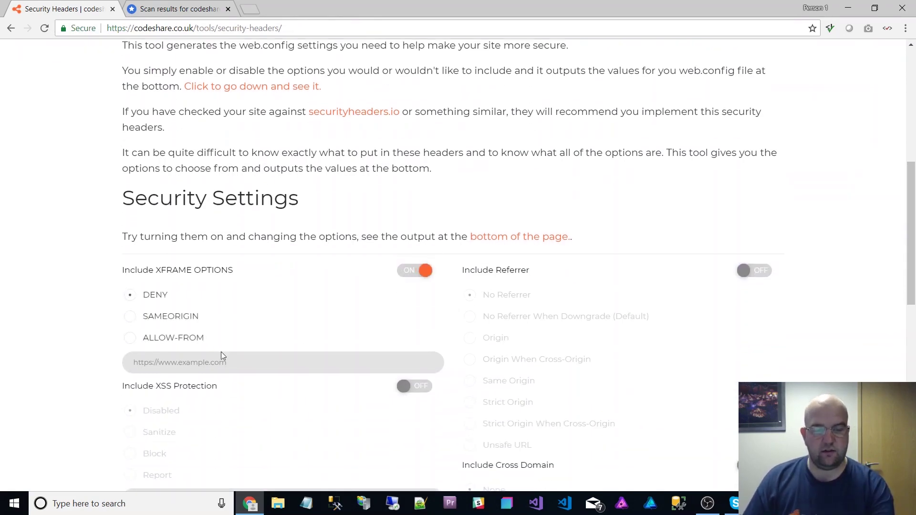
click(131, 318)
scroll(577, 307, down, 5)
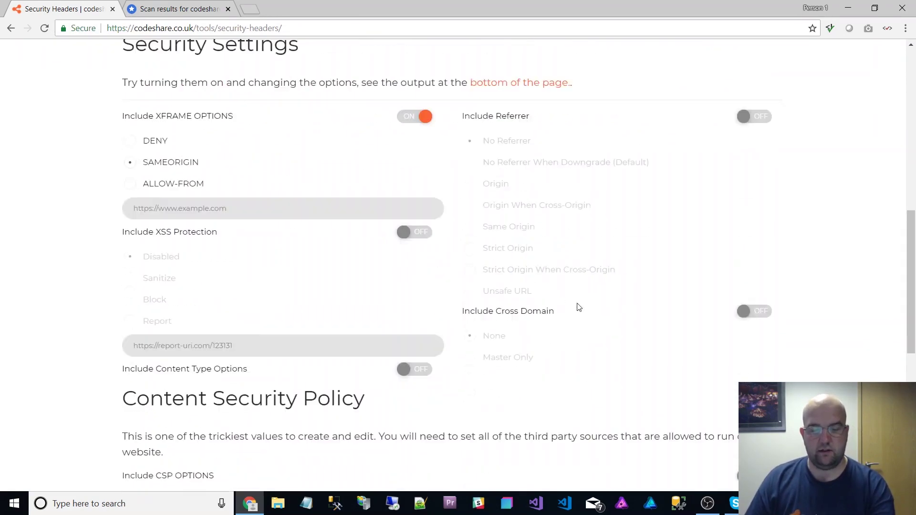
scroll(479, 251, up, 5)
click(473, 240)
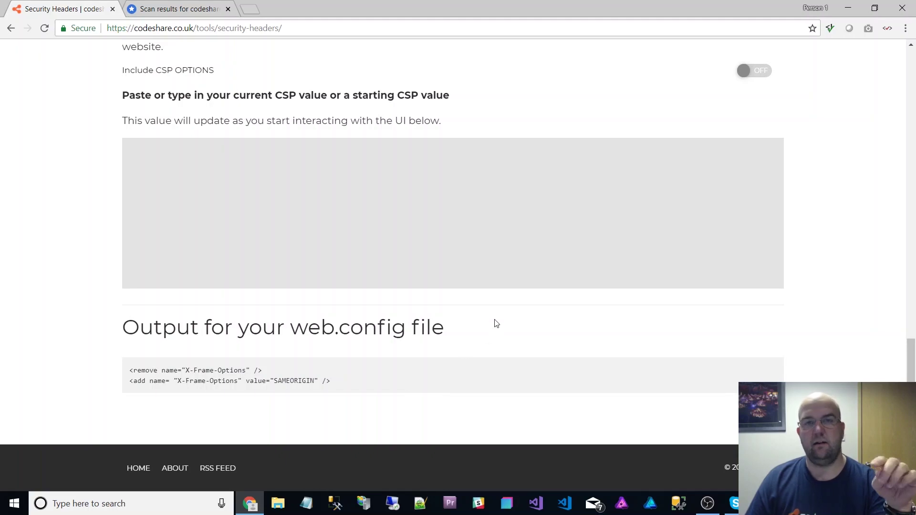
Step: Include the Referrer header in the security settings and choose Same Origin for it
scroll(496, 314, up, 6)
scroll(508, 309, up, 5)
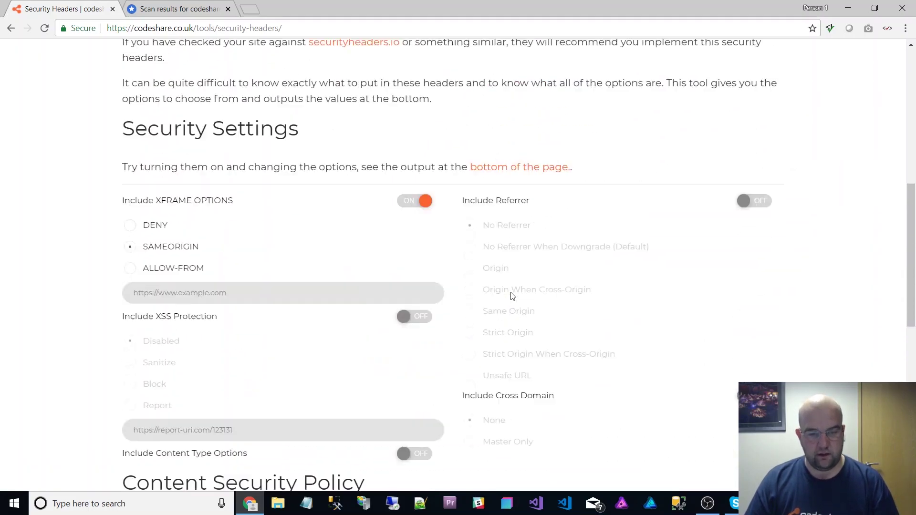
click(760, 247)
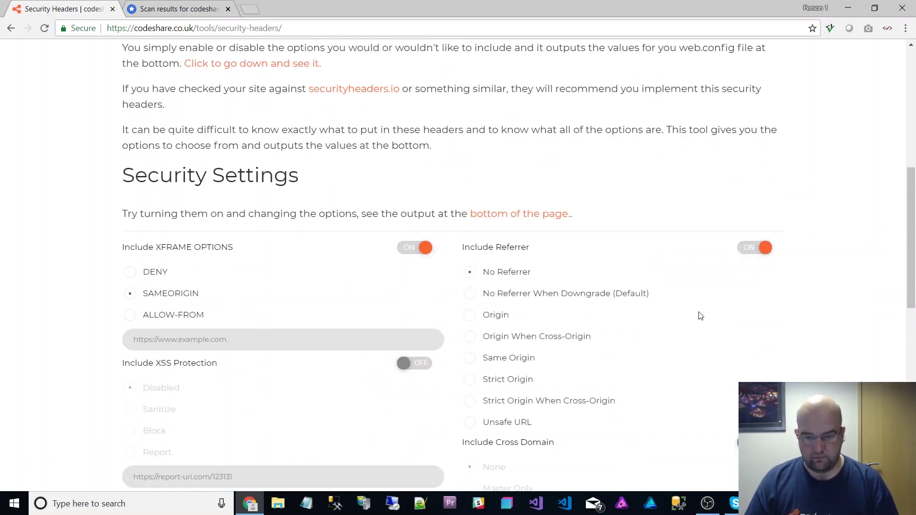
click(502, 358)
Step: Check the Referrer-Policy among the scan report's raw headers and set the tool's Referrer option to No Referrer
click(179, 10)
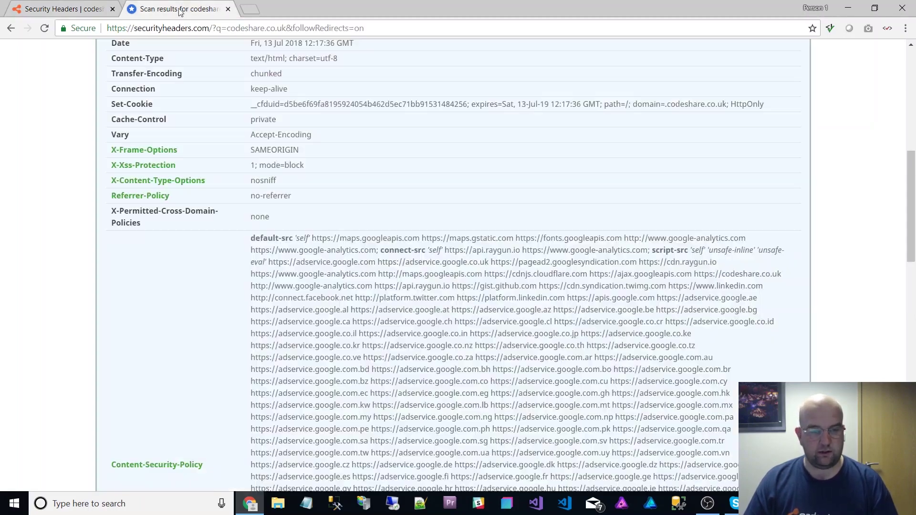
scroll(197, 259, up, 3)
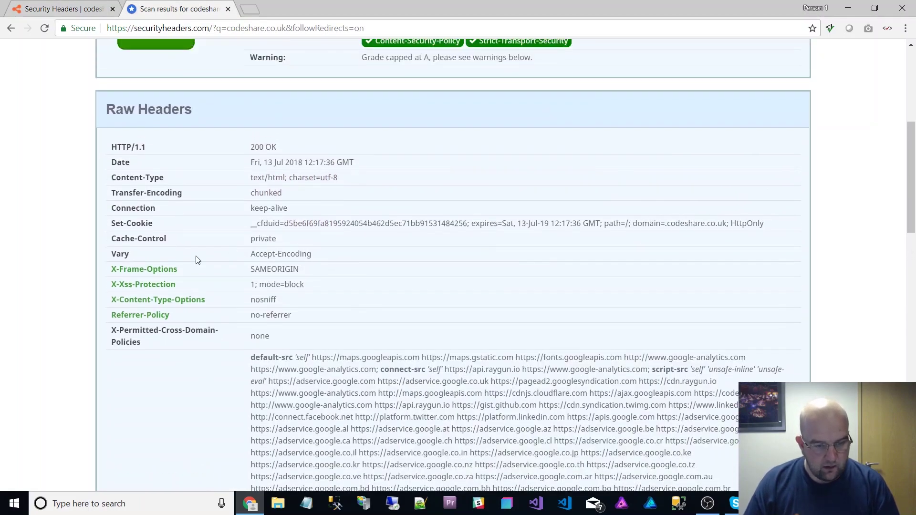
scroll(234, 241, down, 1)
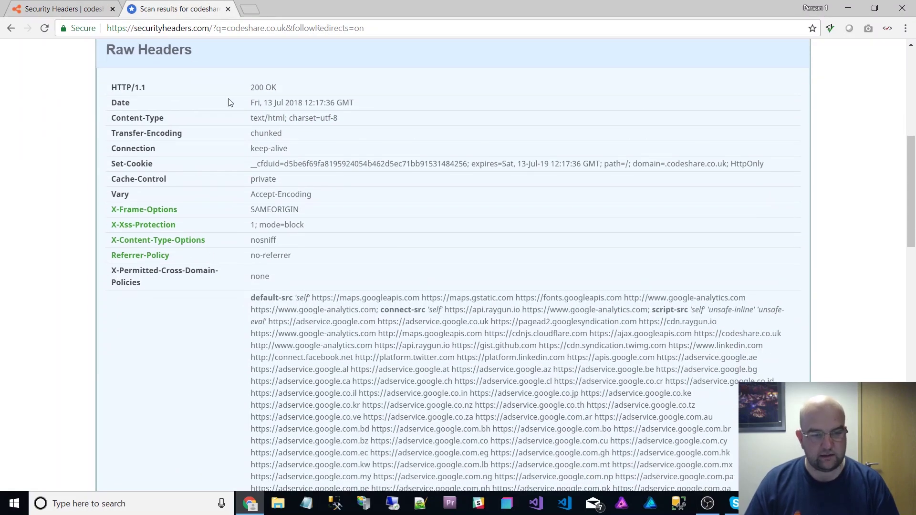
click(72, 9)
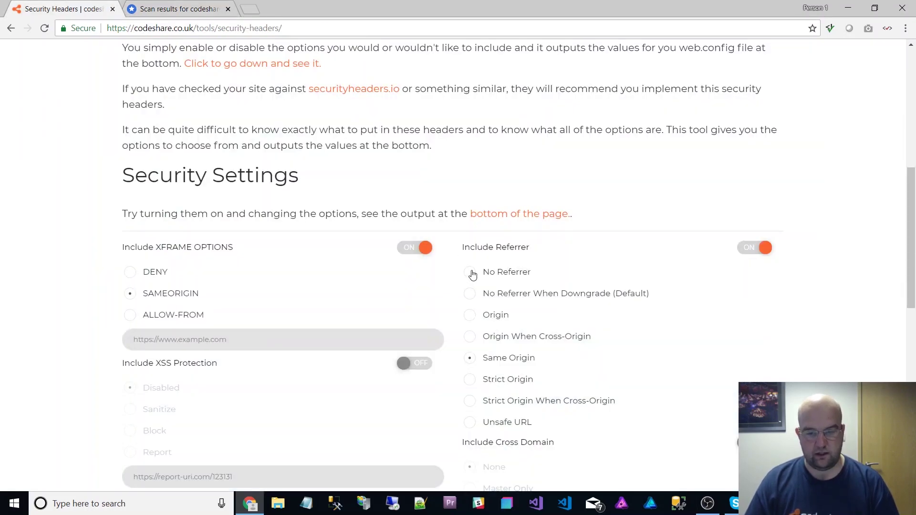
click(471, 273)
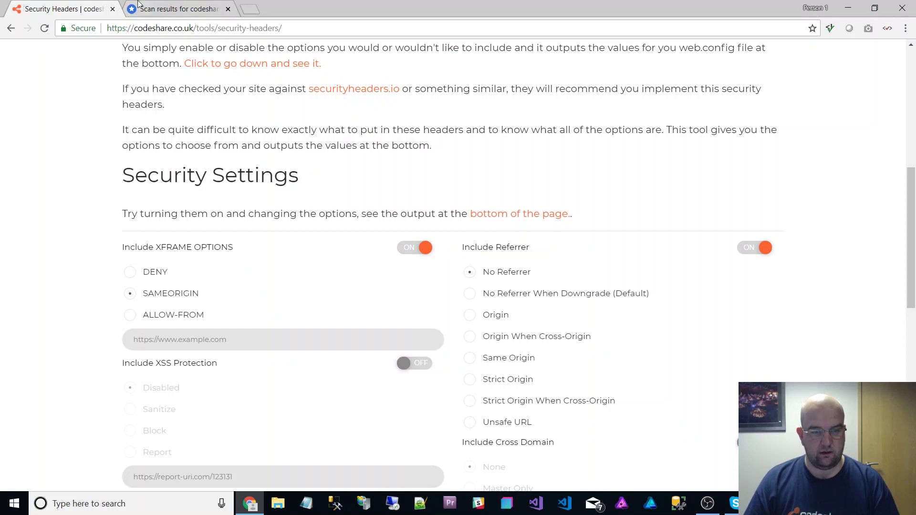
Step: Check X-Xss-Protection in the scan report, include XSS Protection with the Block option in the tool, and review the web.config output
click(158, 9)
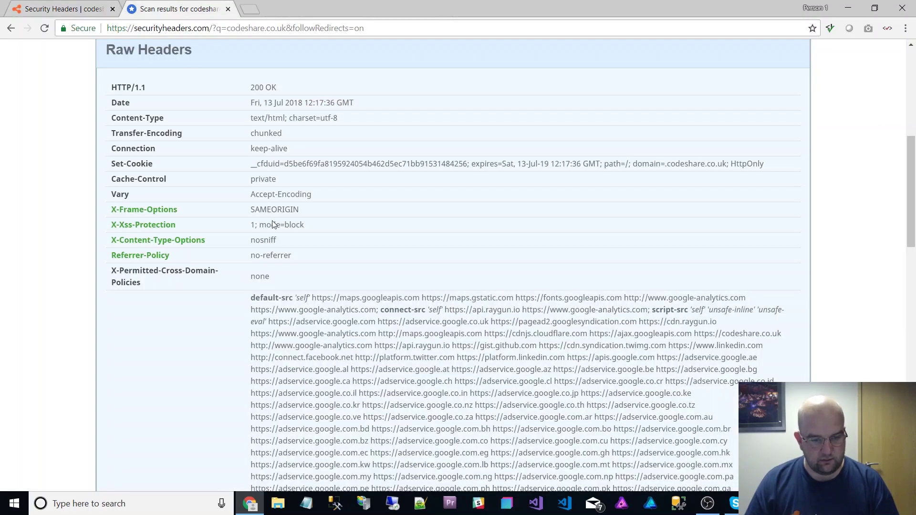
click(42, 13)
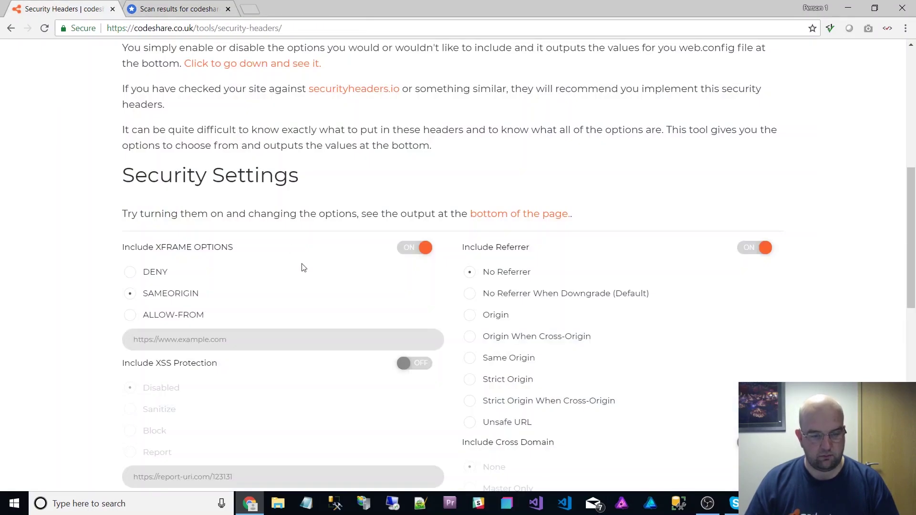
scroll(302, 267, down, 1)
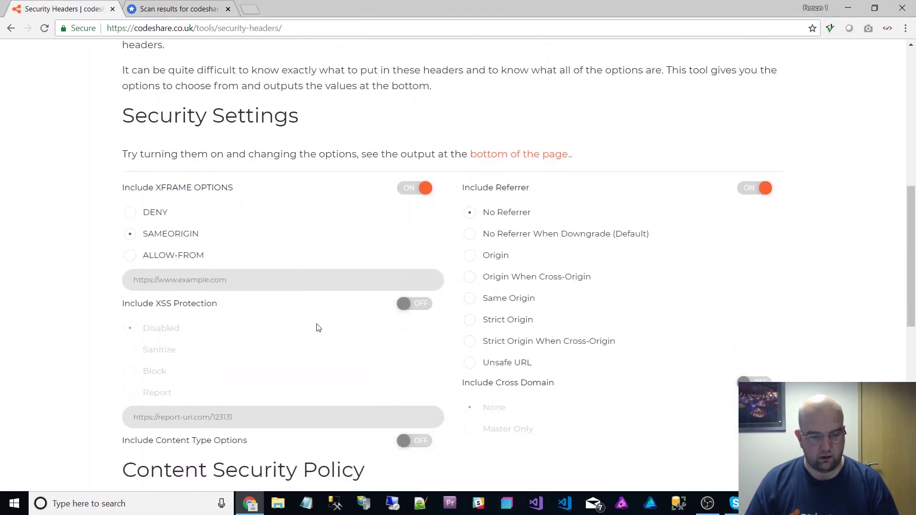
click(420, 307)
click(132, 371)
scroll(527, 274, down, 4)
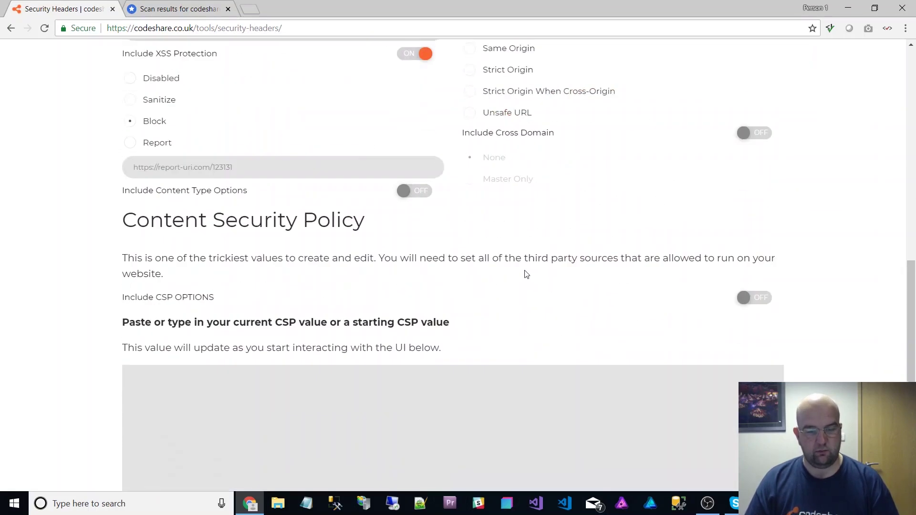
scroll(527, 274, down, 5)
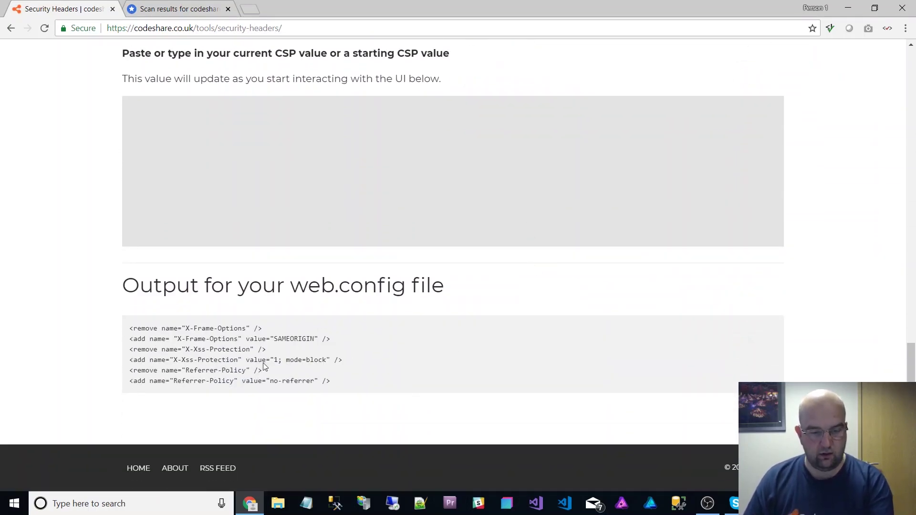
Step: Check X-Permitted-Cross-Domain-Policies in the scan report and include Cross Domain in the tool with the None option
scroll(507, 334, up, 8)
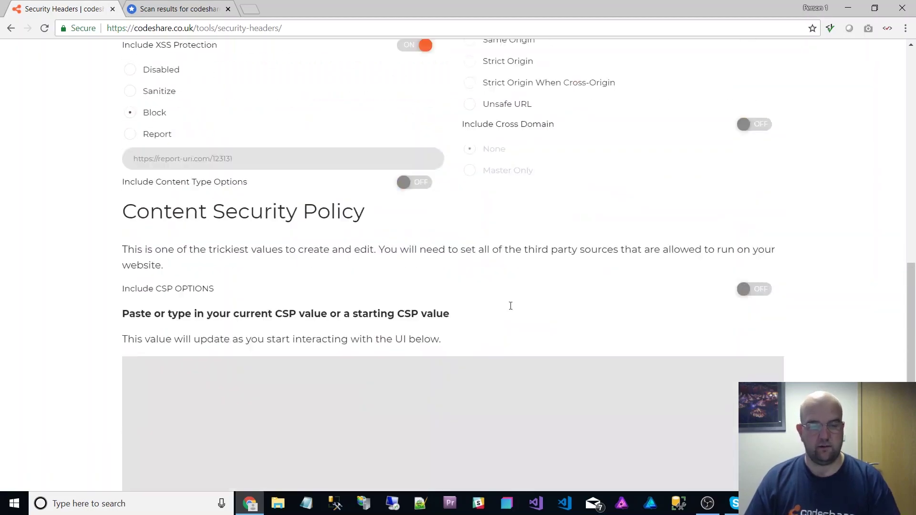
click(200, 10)
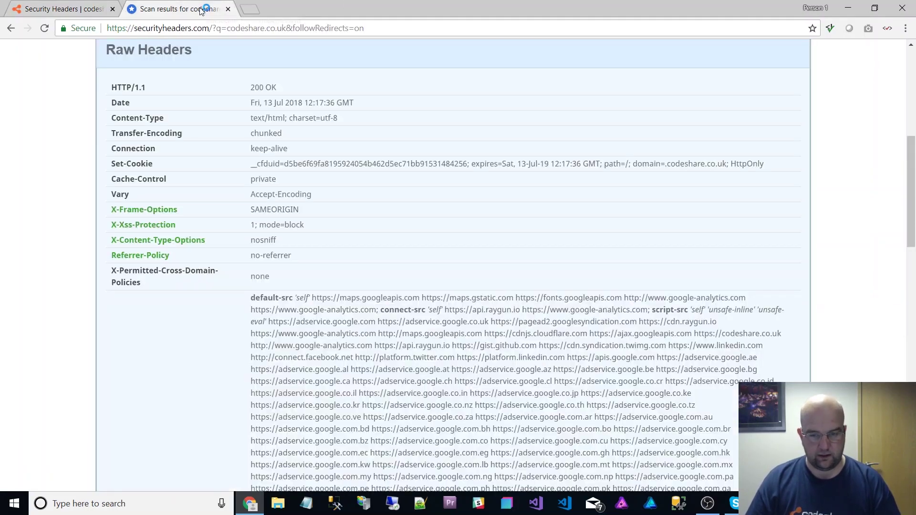
click(40, 7)
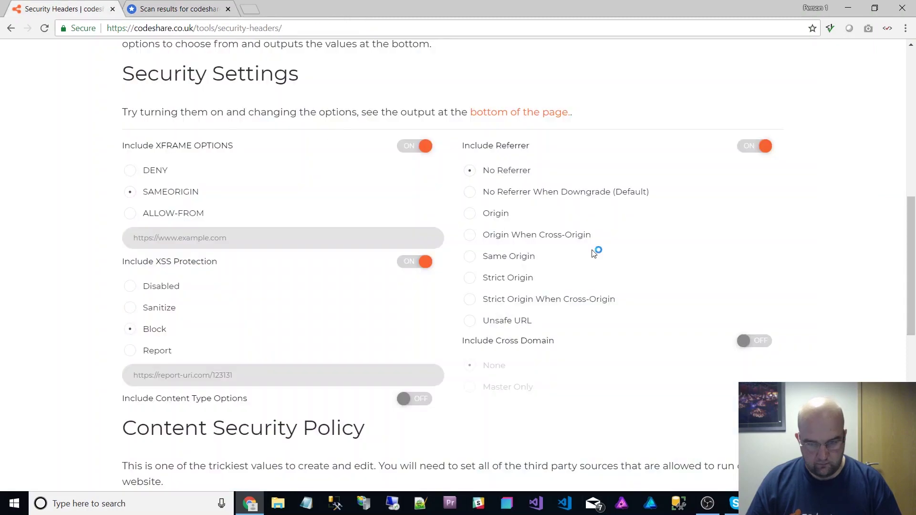
click(201, 10)
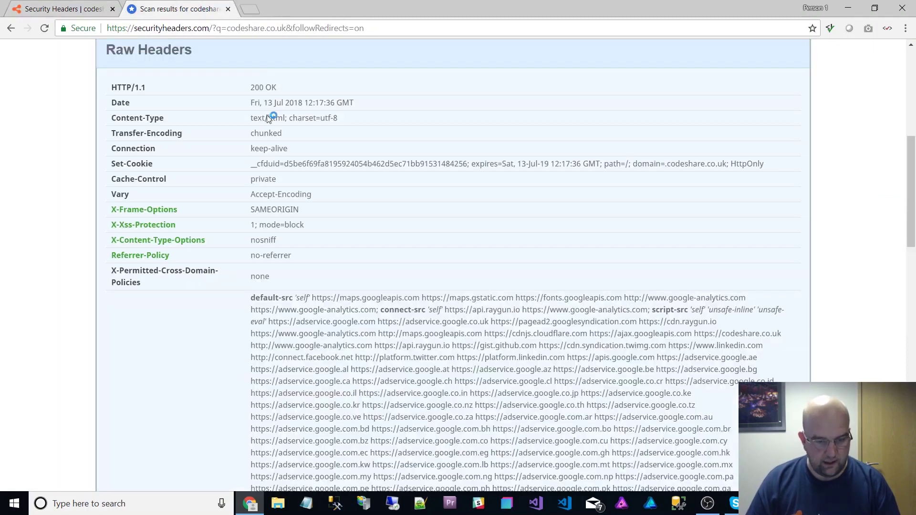
scroll(276, 271, down, 1)
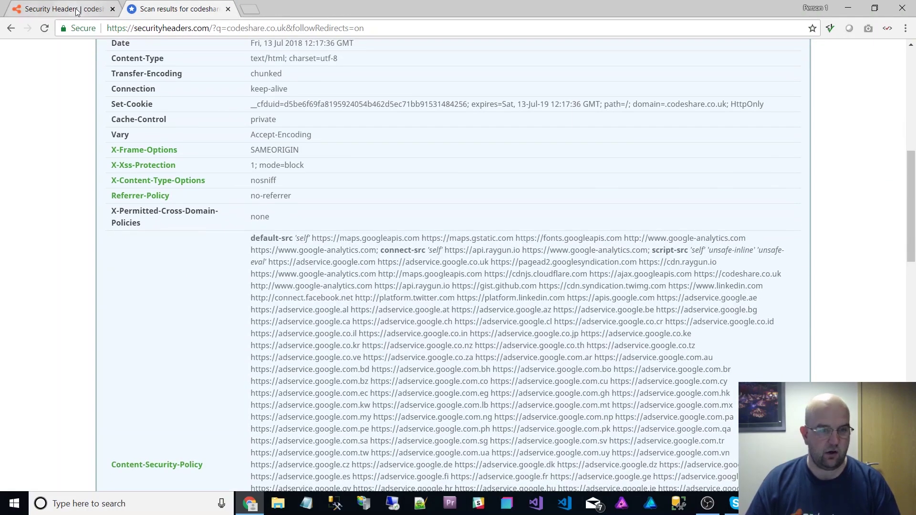
key(ctrl+shift+Tab)
click(749, 341)
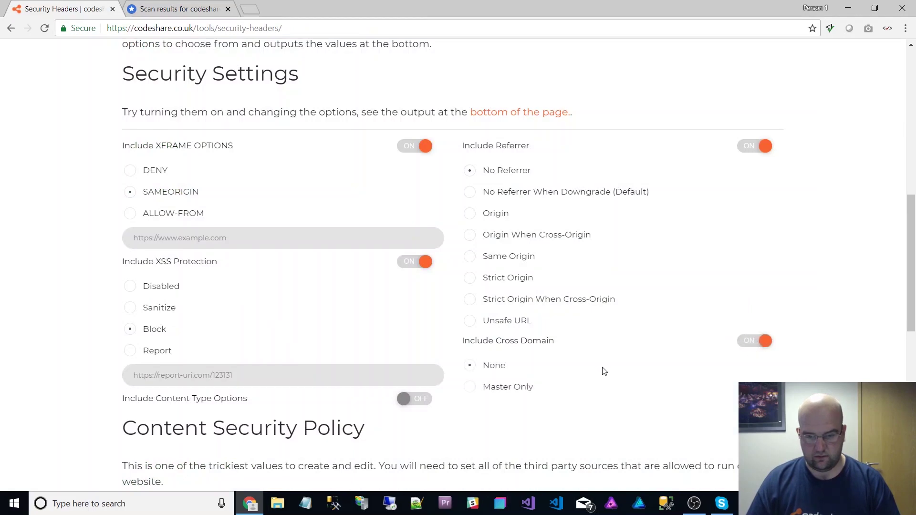
Step: Include Content Type Options, compare it with X-Content-Type-Options in the scan report, and review the web.config output
scroll(550, 372, down, 3)
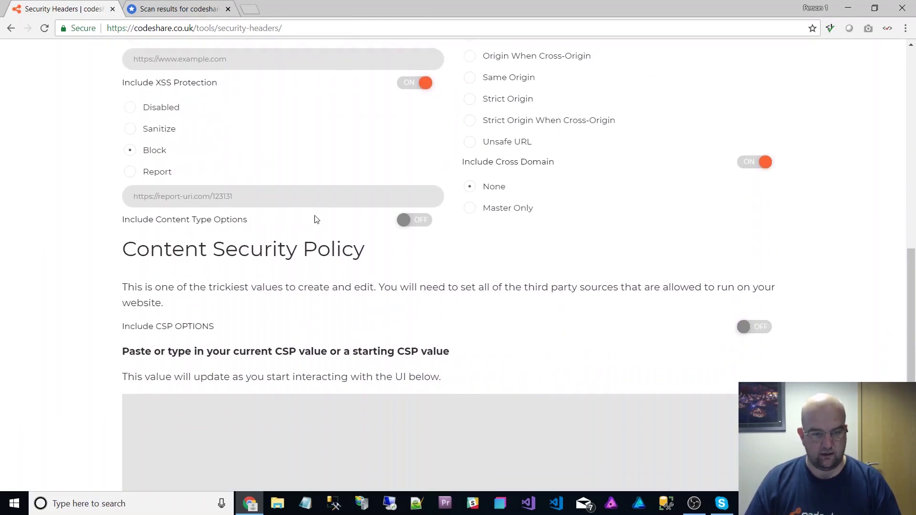
click(423, 226)
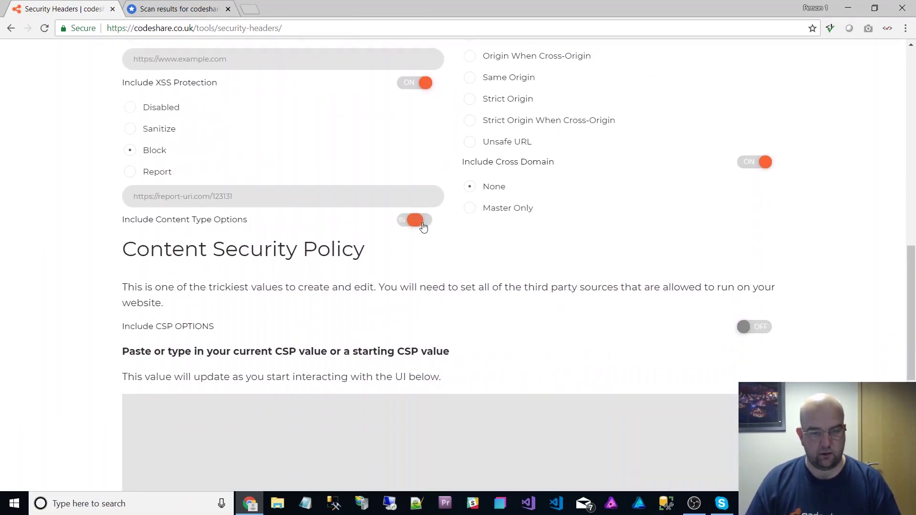
click(184, 9)
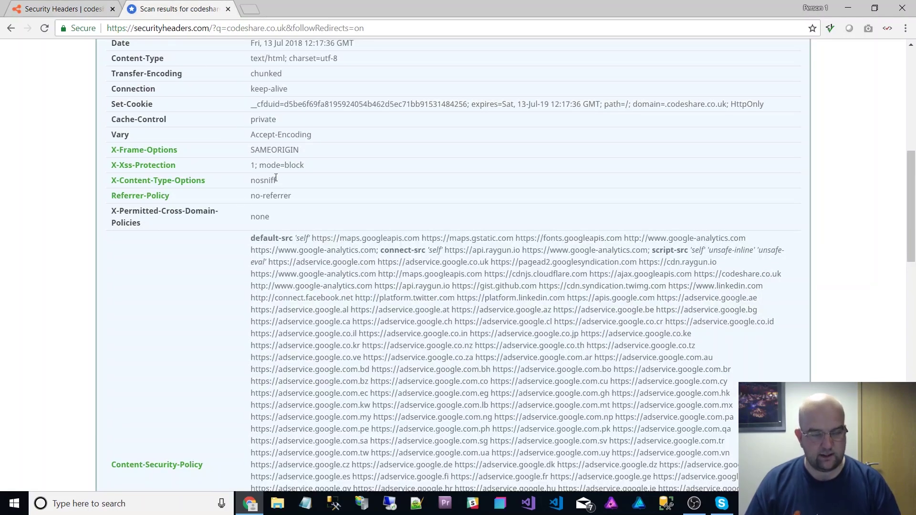
click(78, 10)
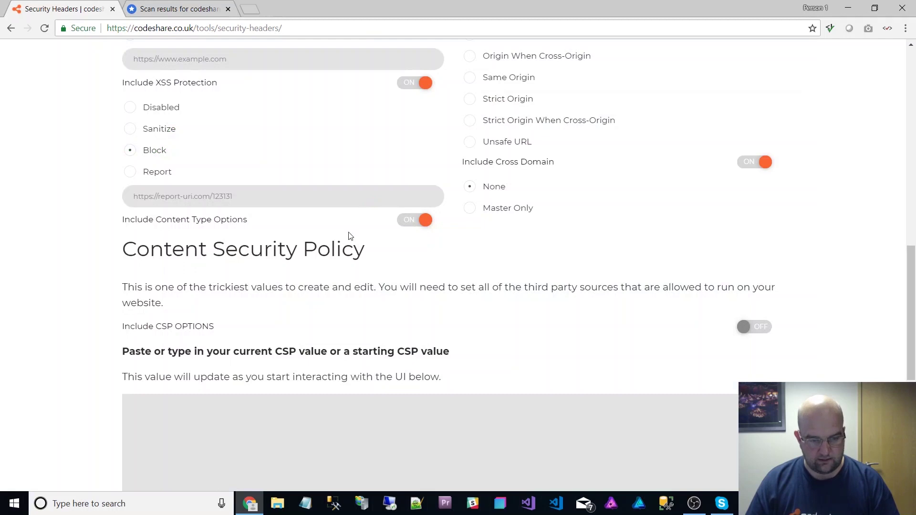
scroll(486, 239, down, 7)
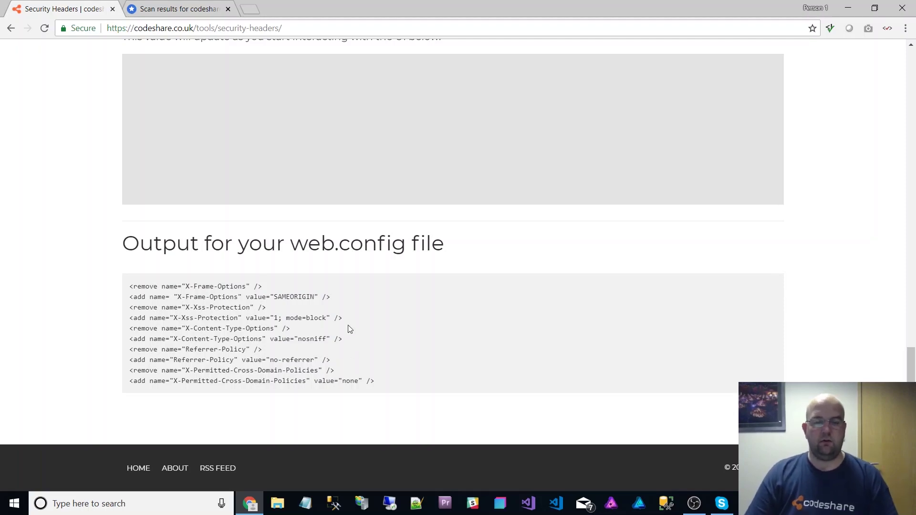
Step: Examine the Content-Security-Policy value and the report summary in the codeshare.co.uk scan results
scroll(391, 362, up, 8)
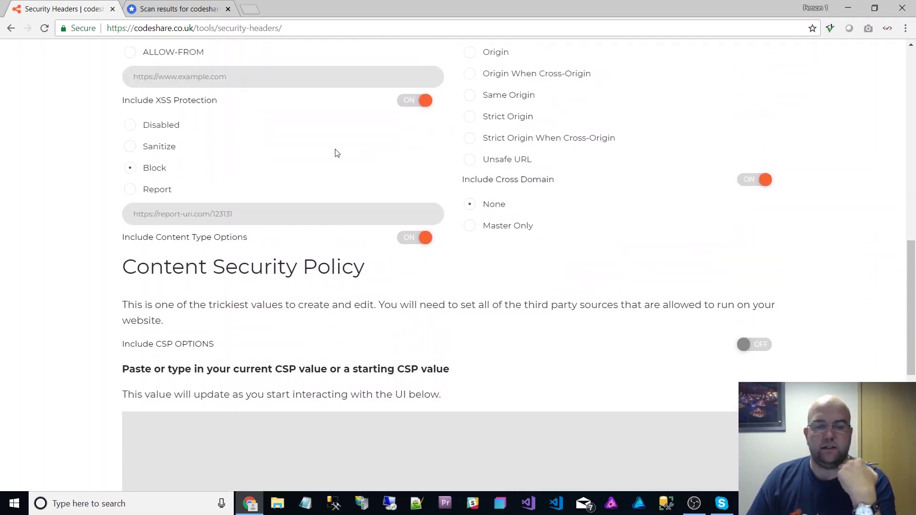
click(198, 16)
scroll(410, 126, down, 1)
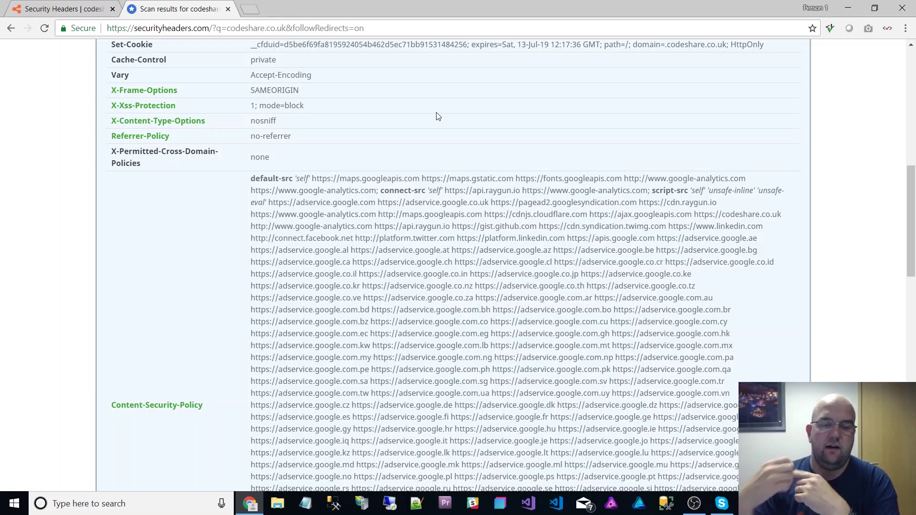
scroll(571, 163, down, 6)
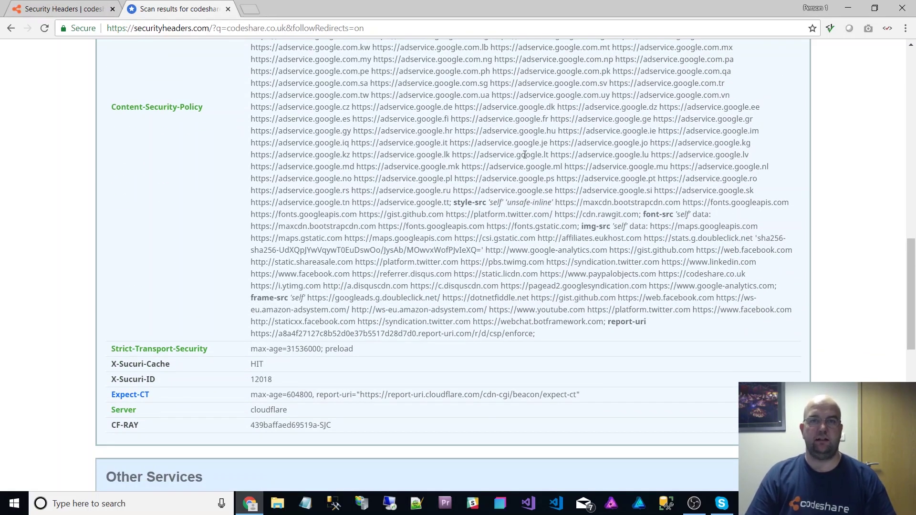
click(90, 11)
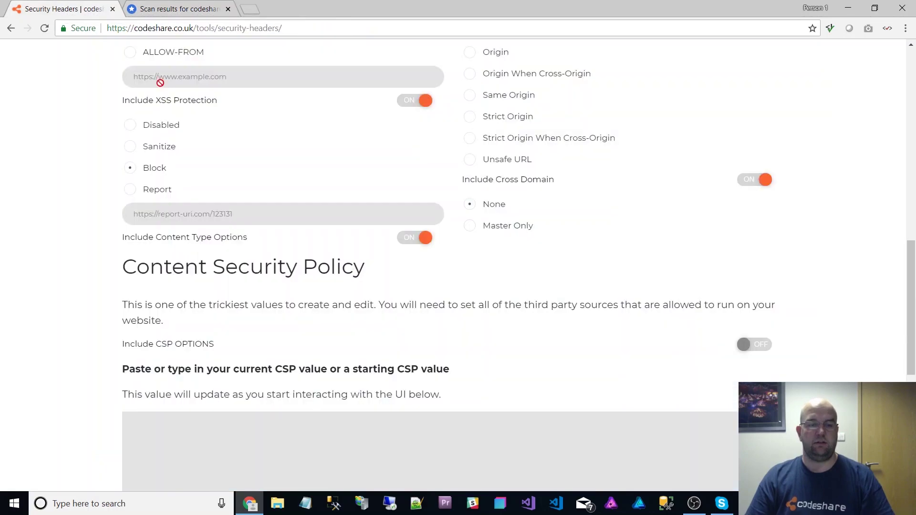
scroll(191, 67, up, 1)
click(162, 14)
scroll(355, 198, up, 15)
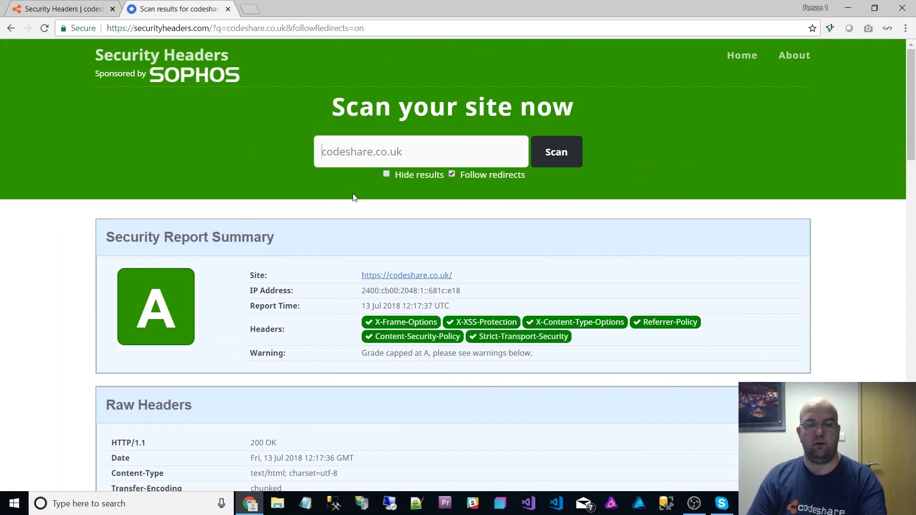
scroll(355, 197, down, 7)
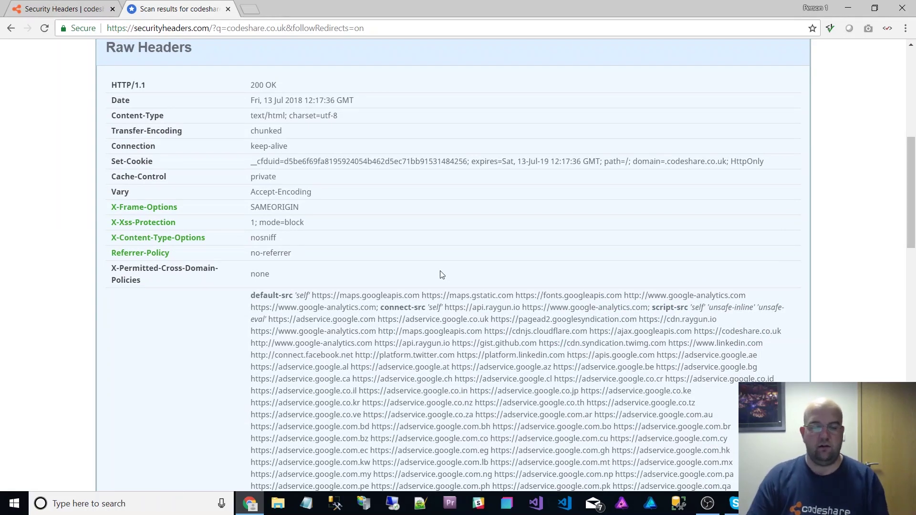
Step: Include CSP OPTIONS in the Security Headers tool and clear the starting CSP value
click(73, 12)
scroll(572, 204, down, 10)
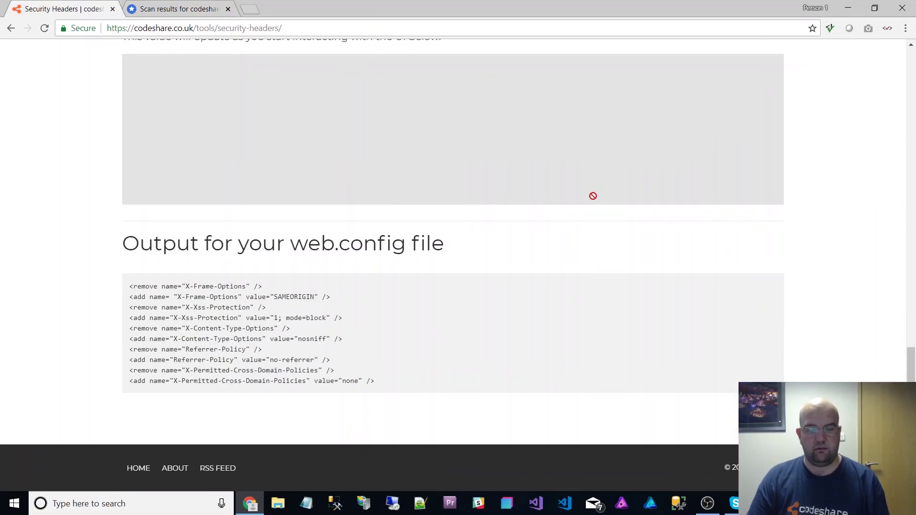
scroll(783, 204, up, 3)
click(766, 170)
scroll(792, 215, down, 1)
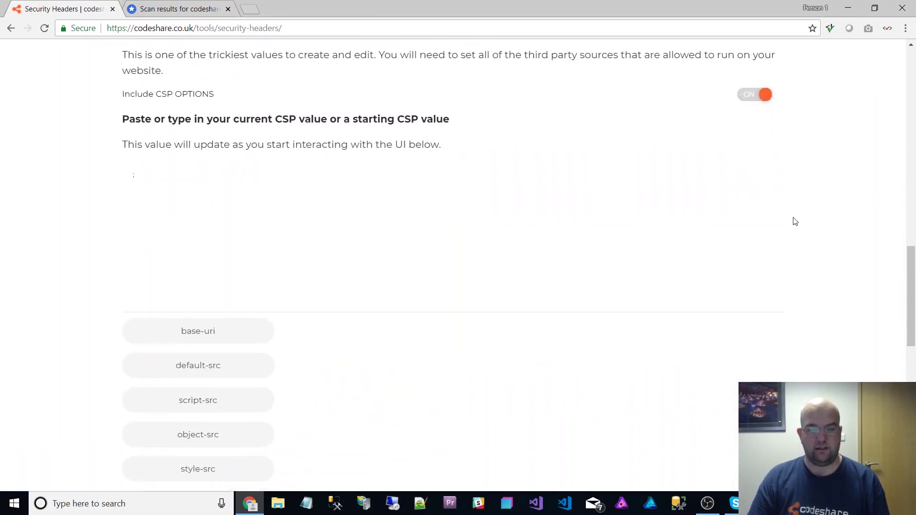
scroll(795, 217, down, 2)
scroll(795, 212, up, 4)
click(501, 255)
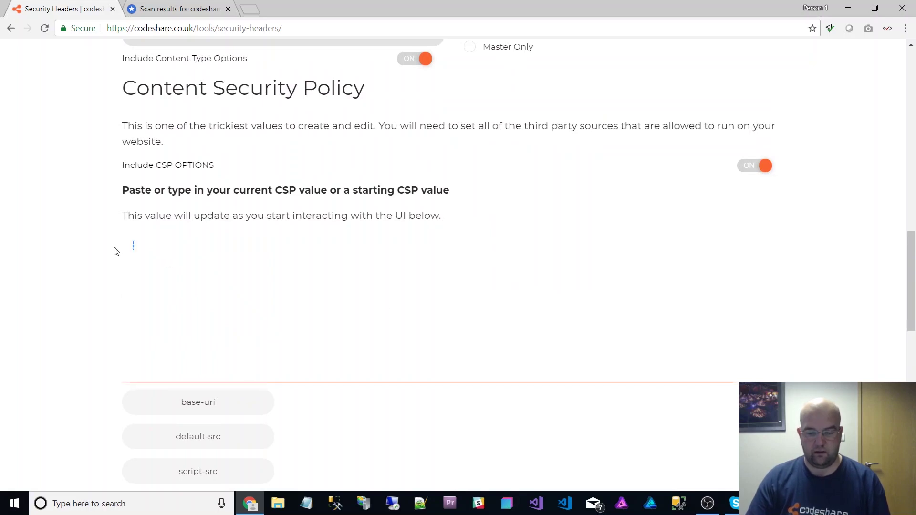
scroll(476, 262, down, 3)
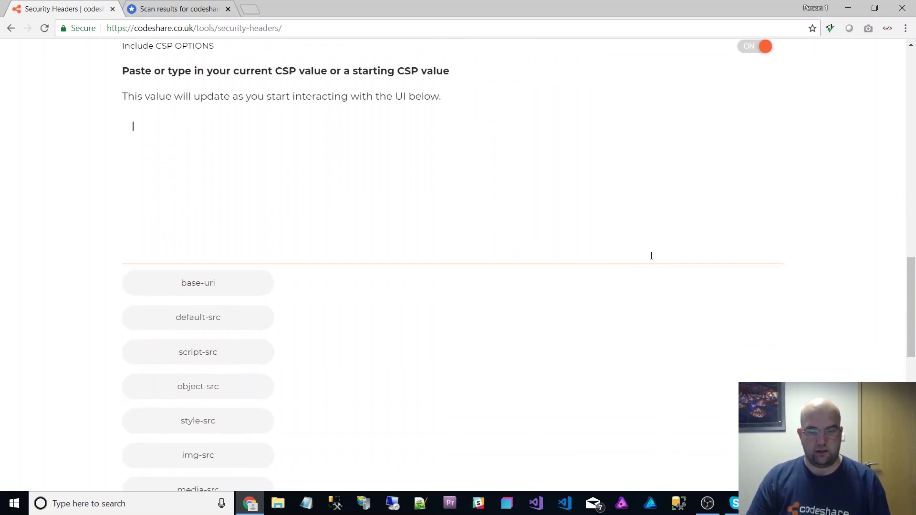
click(190, 9)
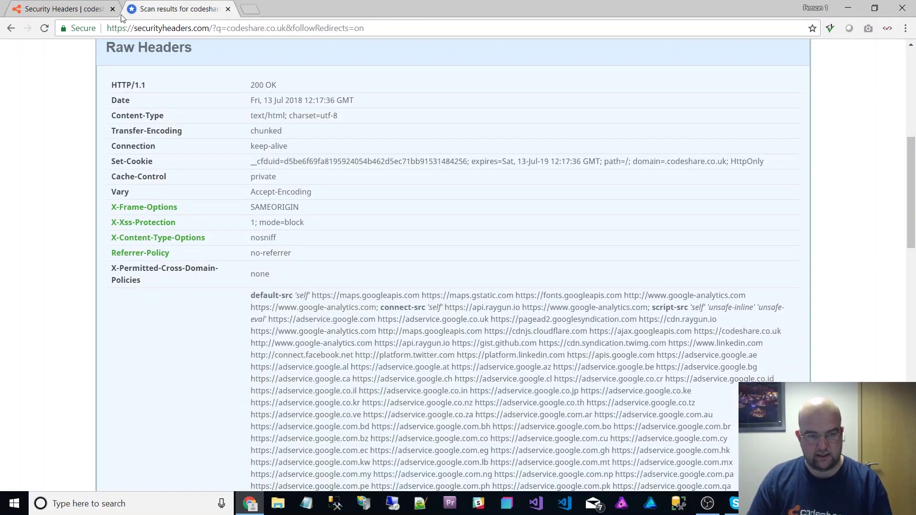
click(73, 17)
text(defa)
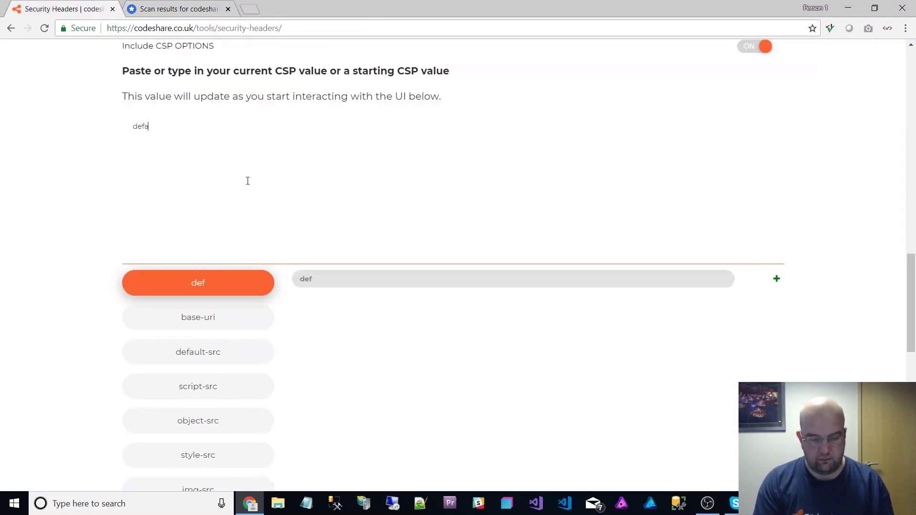
text(ult-src)
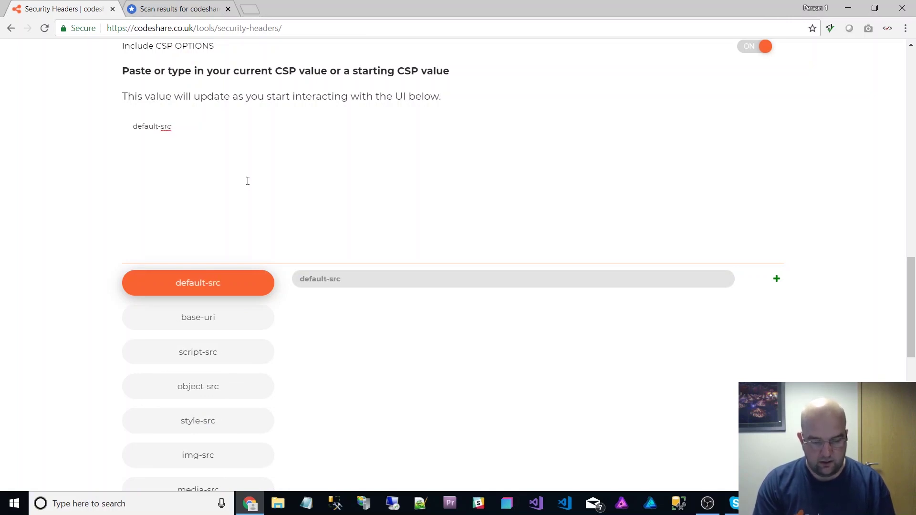
text( https://)
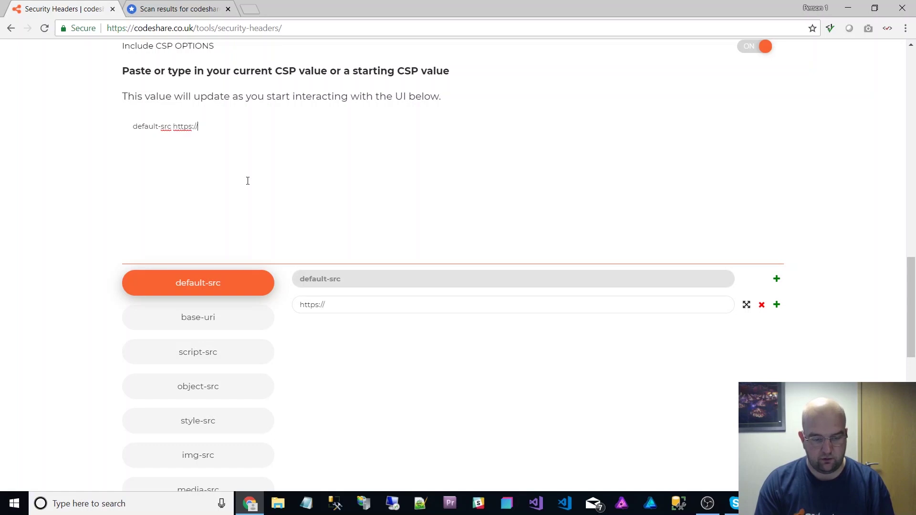
text(www.googleanal)
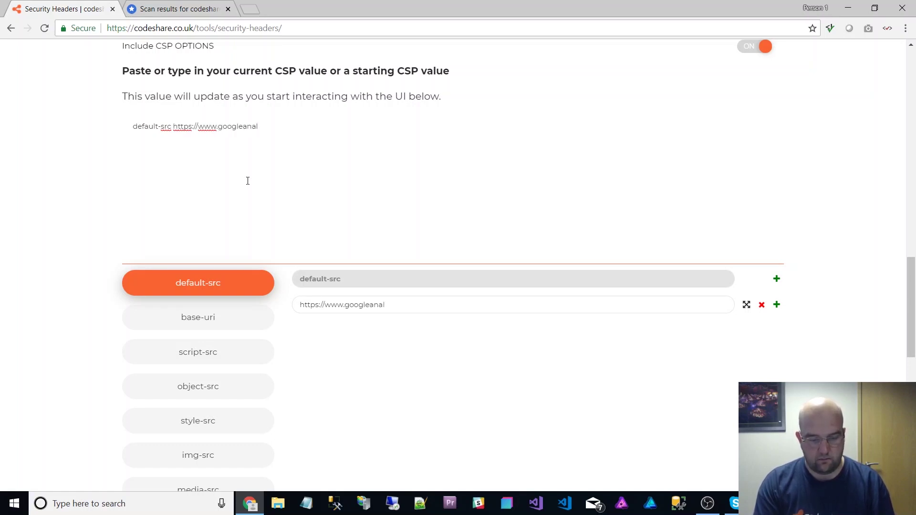
text(ytics)
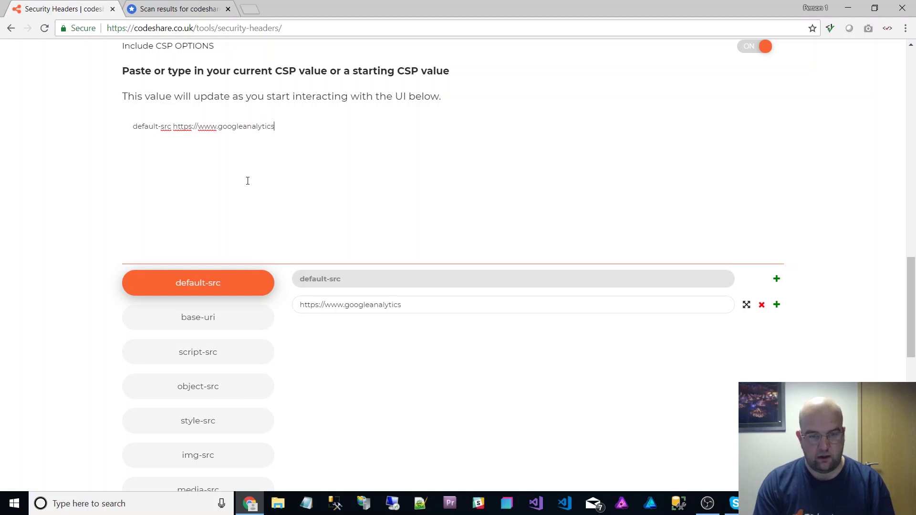
text(.com)
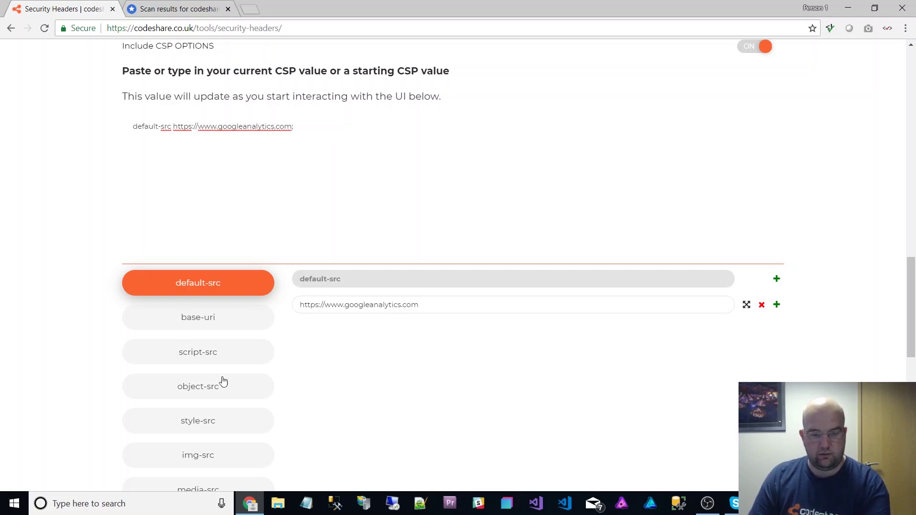
scroll(477, 252, down, 1)
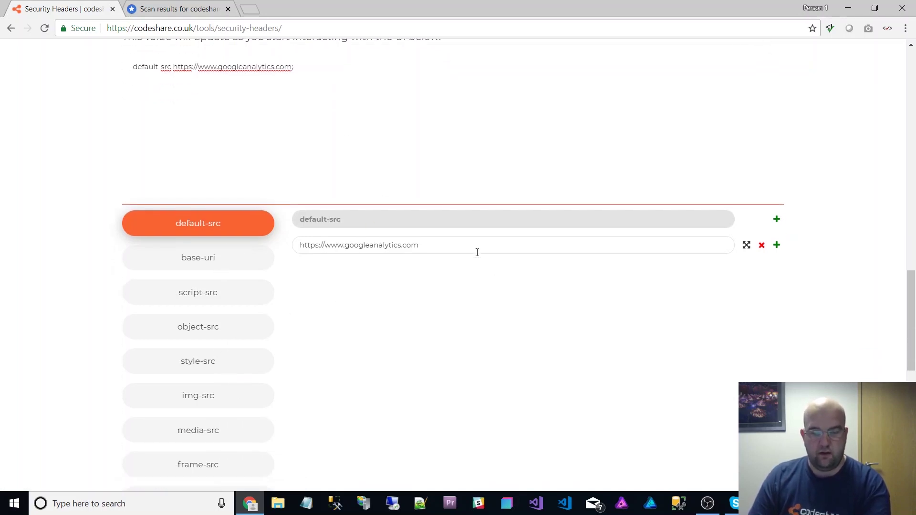
click(444, 247)
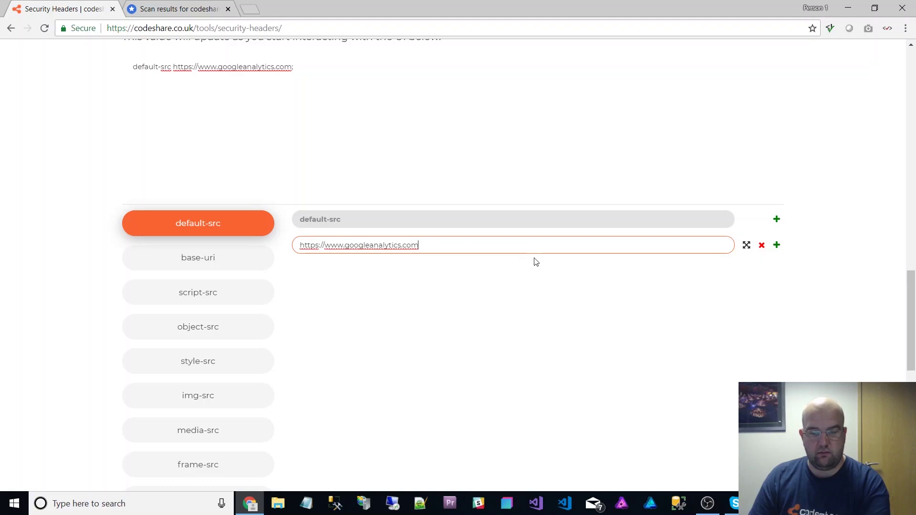
click(776, 245)
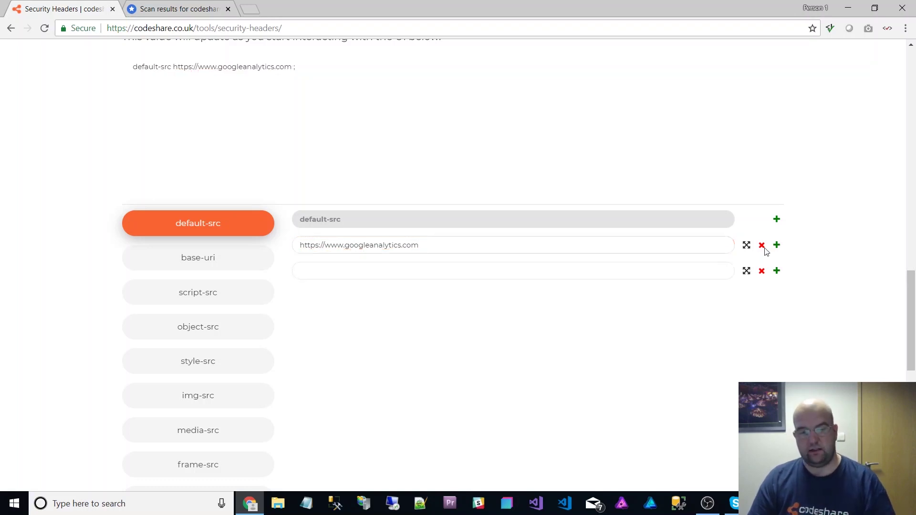
click(353, 271)
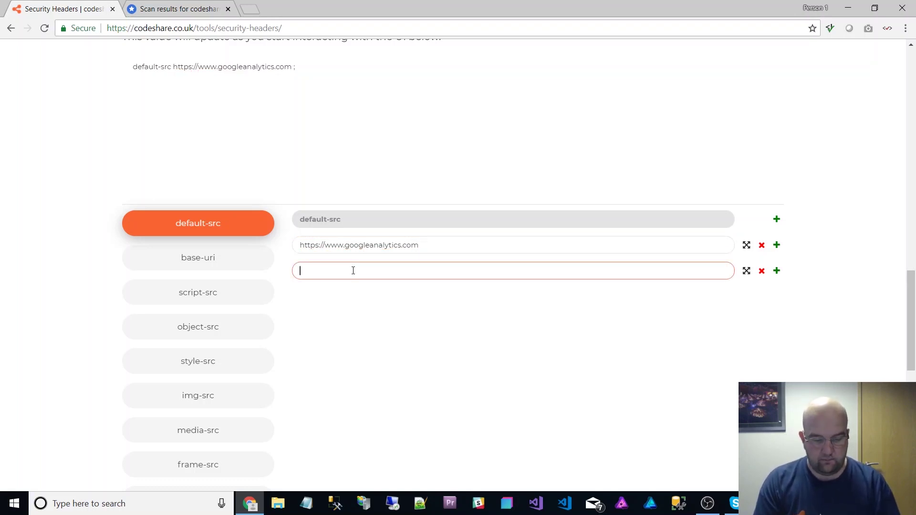
text(https://)
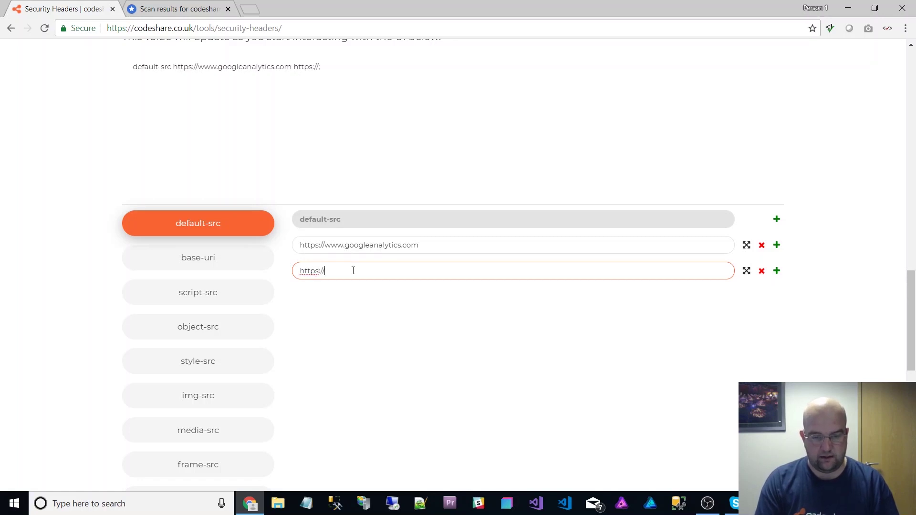
text(fac)
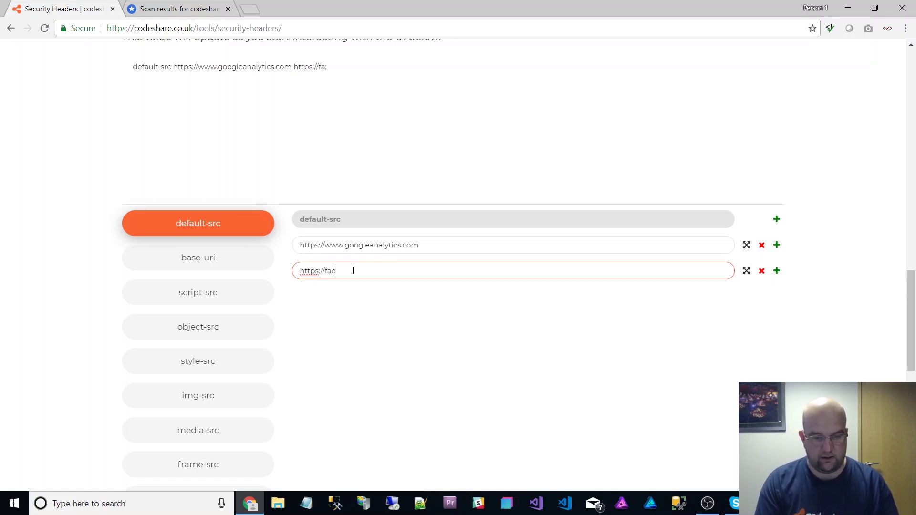
text(ebook.com)
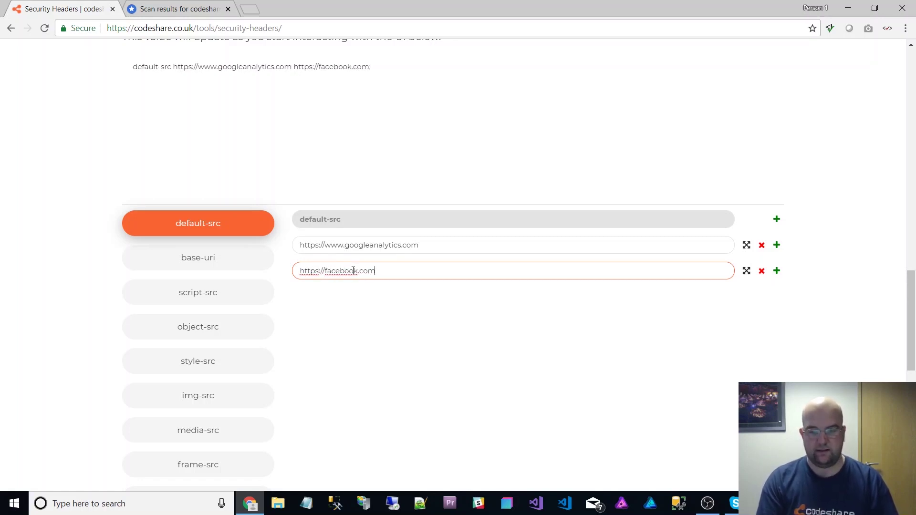
click(777, 271)
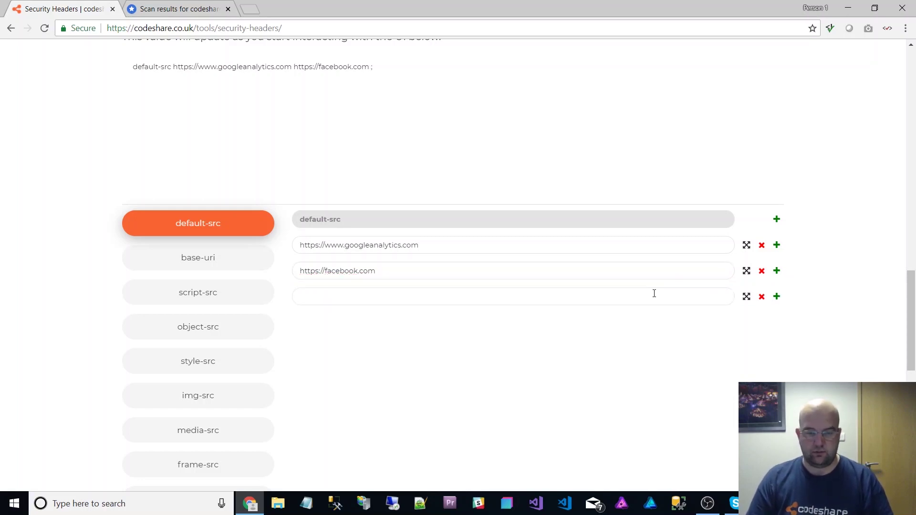
click(405, 302)
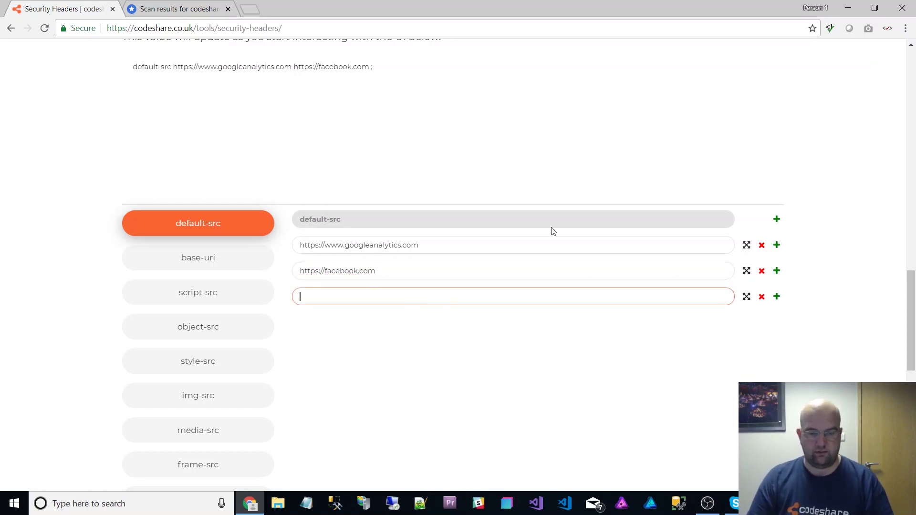
click(762, 296)
click(762, 272)
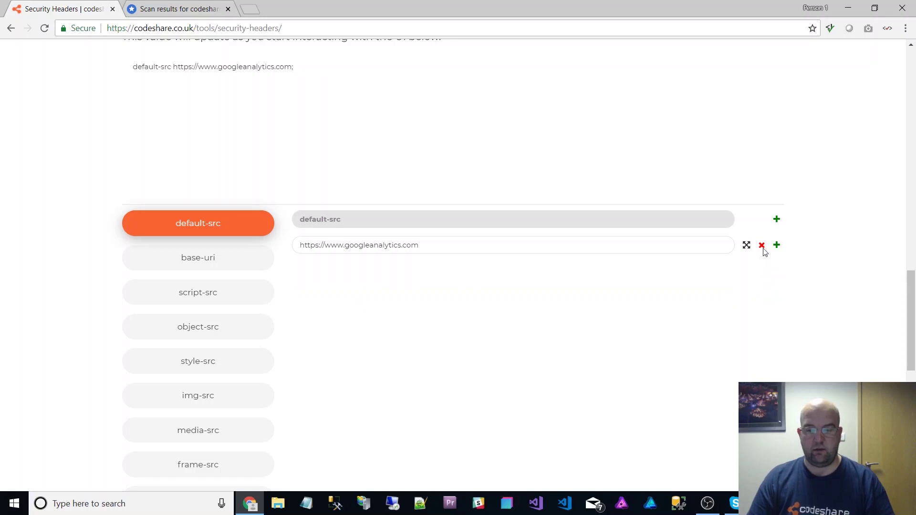
Step: Review the generated web.config output and select all of its lines
scroll(668, 274, up, 1)
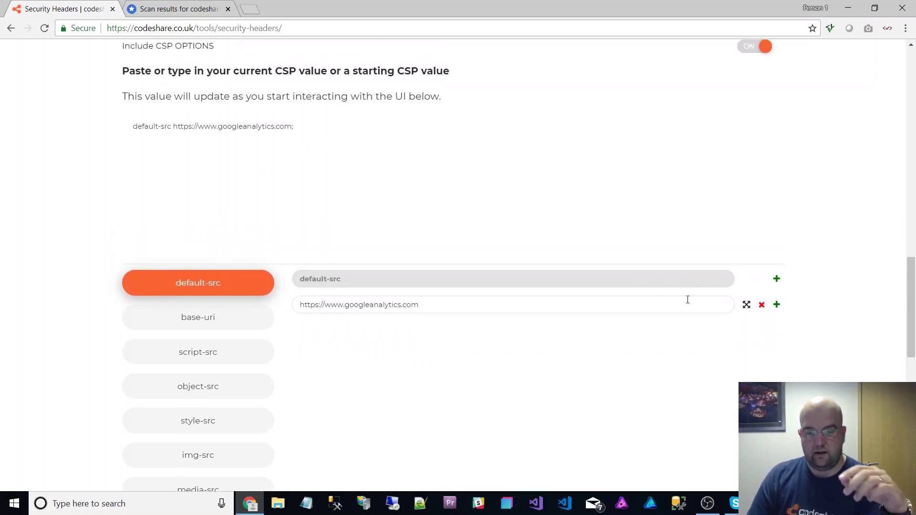
scroll(574, 307, down, 10)
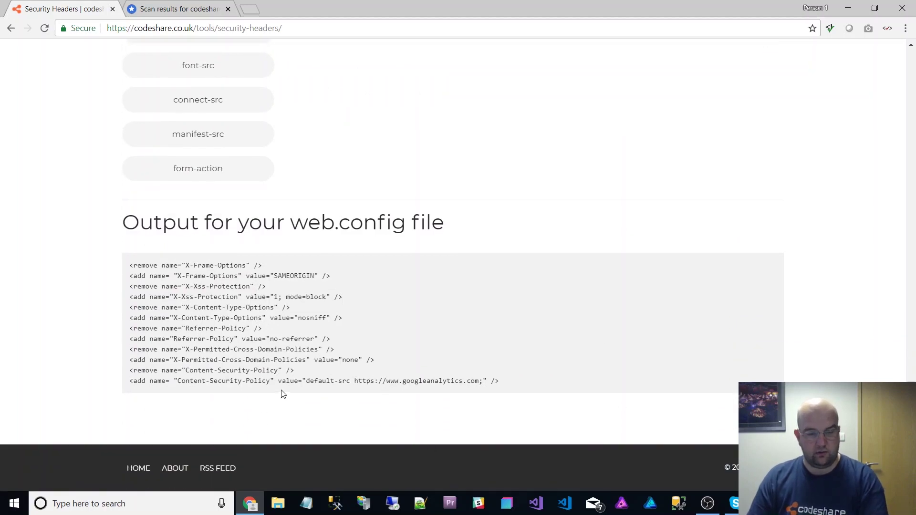
drag(514, 381, 115, 245)
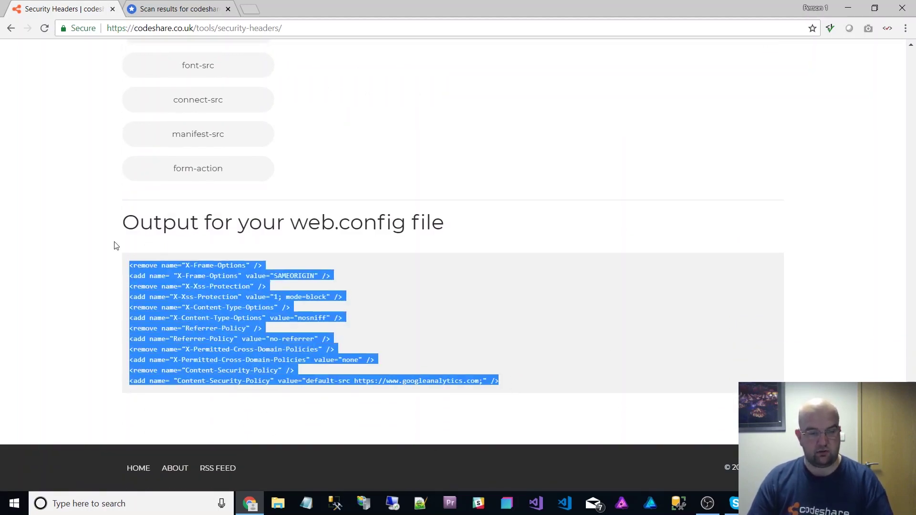
Step: View the script-src and base-uri source lists, and return to default-src
scroll(654, 334, up, 8)
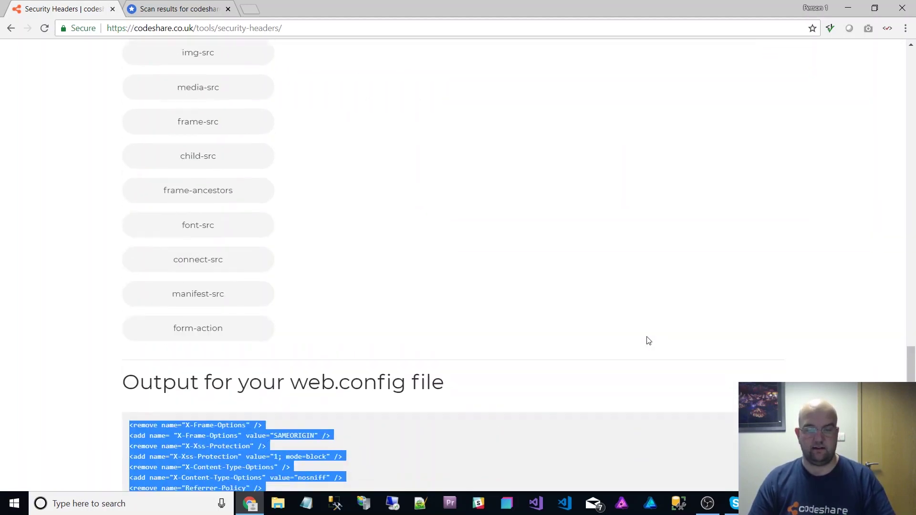
scroll(649, 329, up, 5)
scroll(621, 318, down, 5)
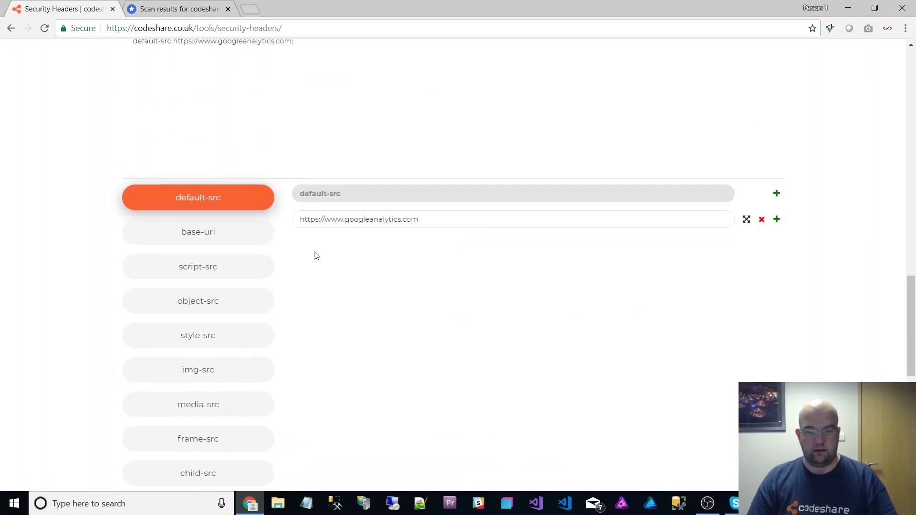
click(199, 267)
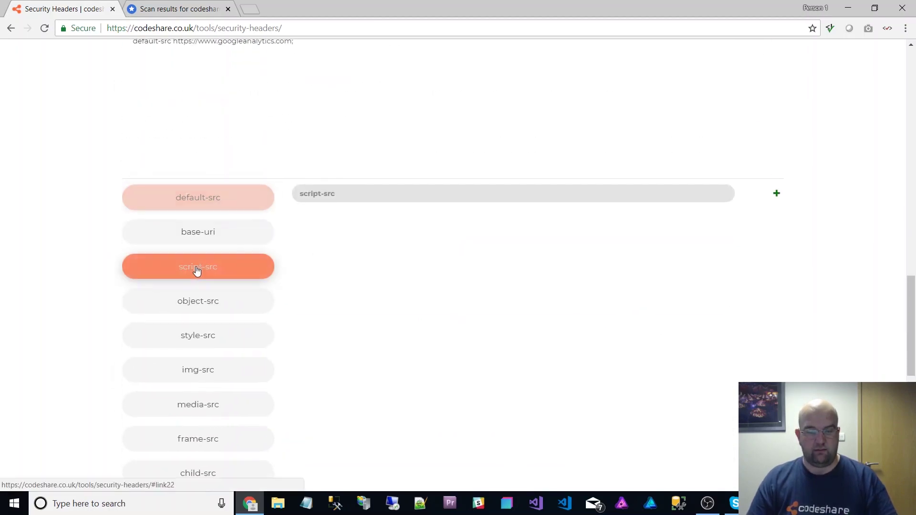
click(201, 234)
click(207, 204)
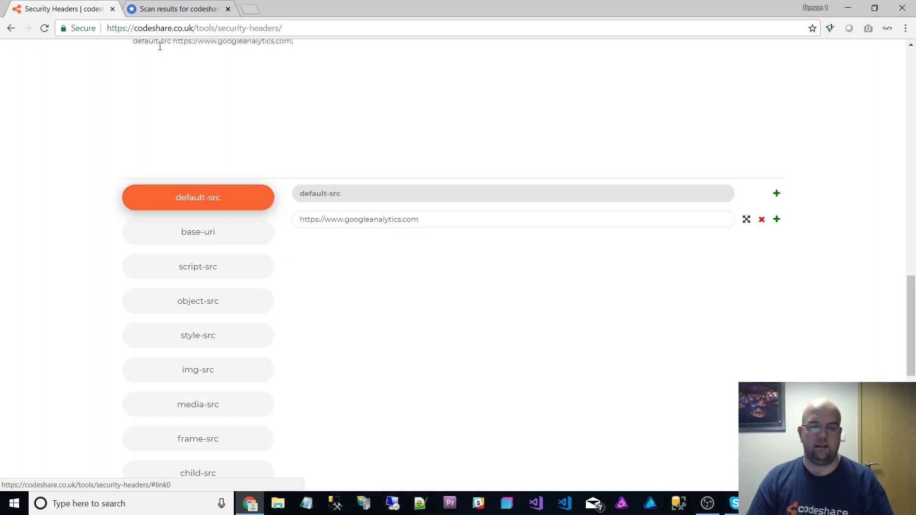
Step: Copy the entire Content-Security-Policy value, from default-src through report-uri, from the codeshare.co.uk scan results
click(172, 10)
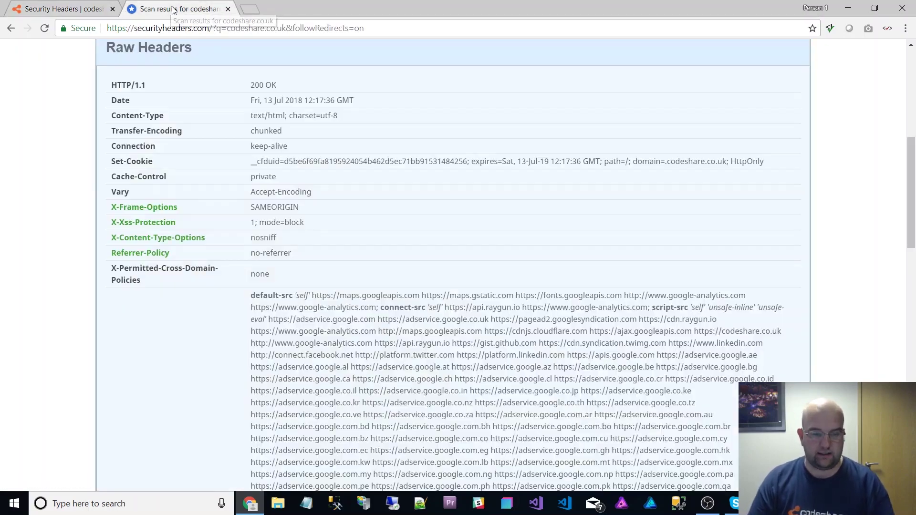
scroll(664, 324, down, 5)
scroll(665, 324, down, 5)
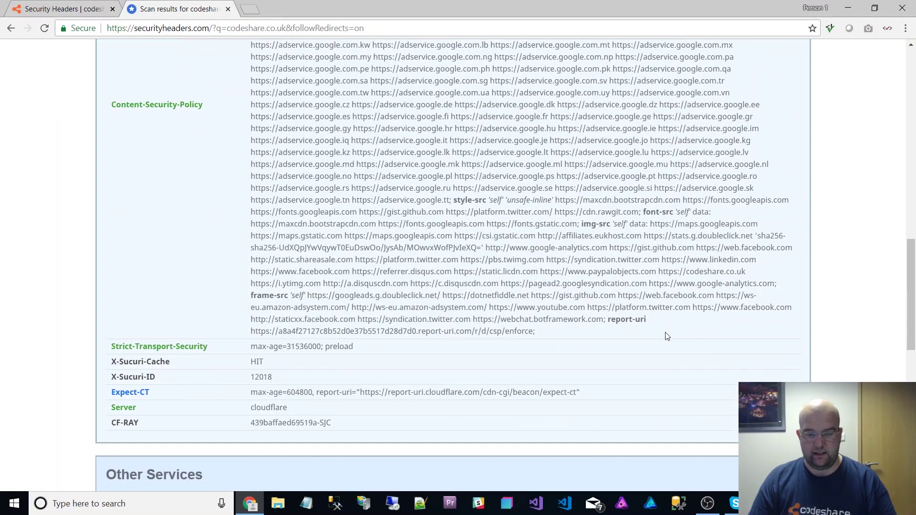
drag(530, 330, 248, 142)
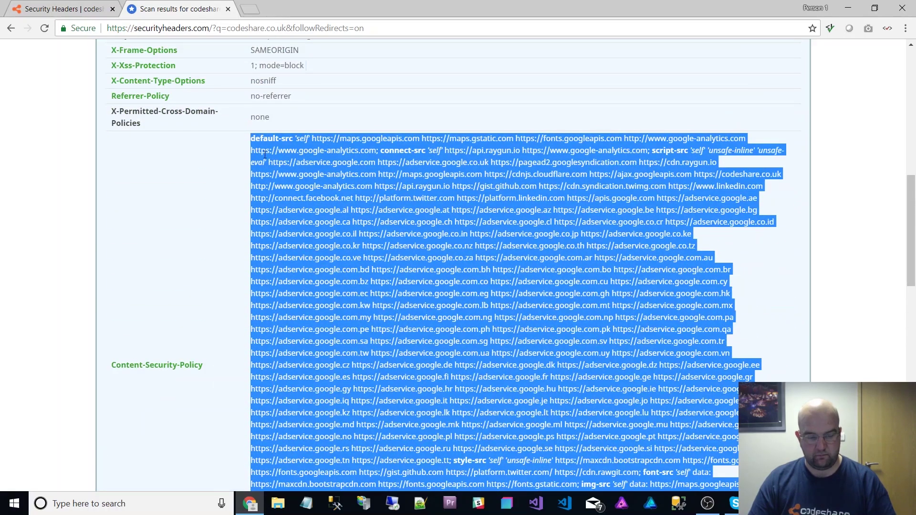
Step: Replace the starting CSP value in the Security Headers tool with the copied policy and end it with a semicolon
click(88, 9)
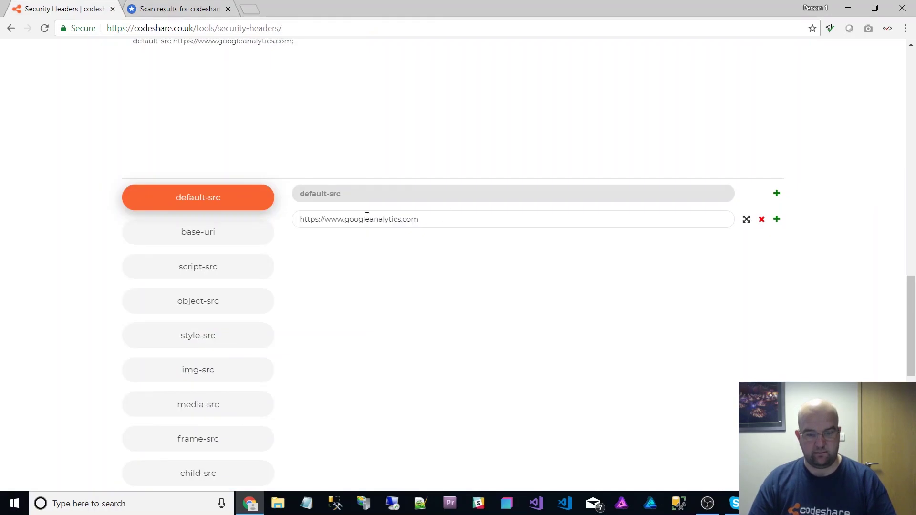
scroll(307, 176, up, 1)
drag(337, 108, 45, 101)
key(ctrl+v)
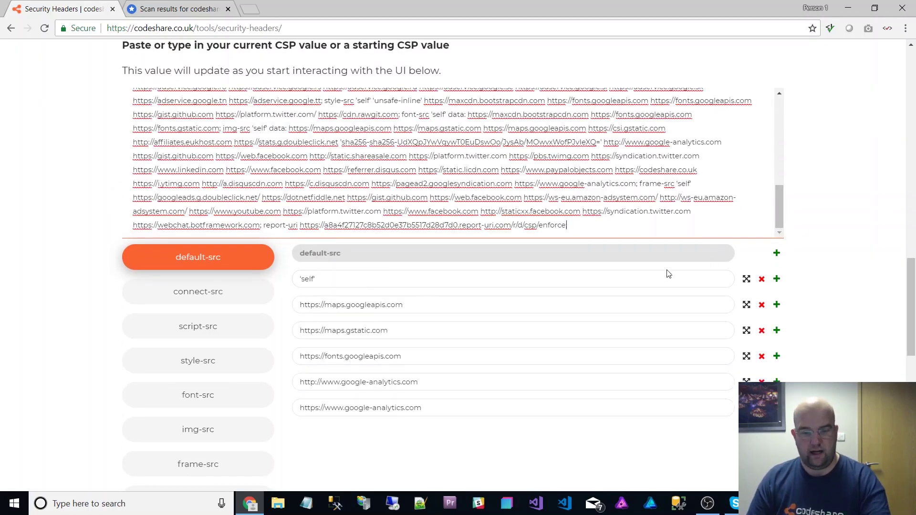
text(;)
click(206, 291)
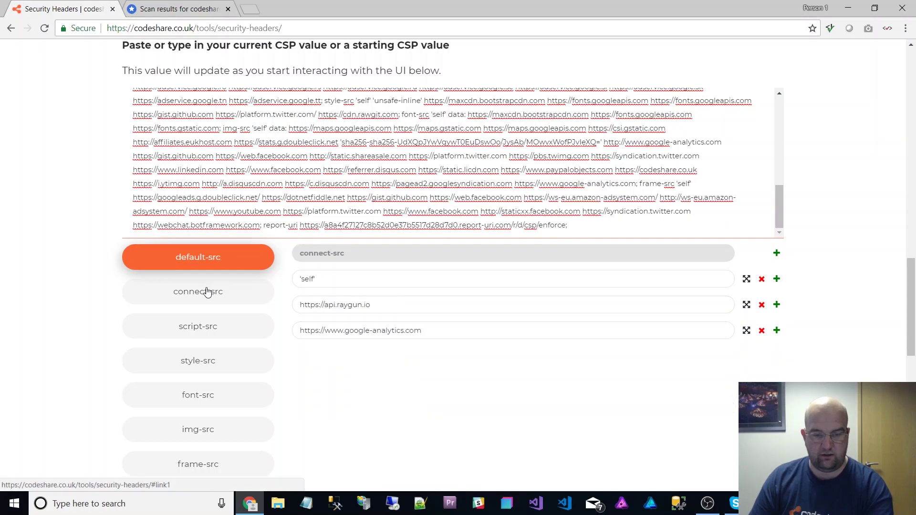
click(212, 326)
scroll(634, 300, down, 6)
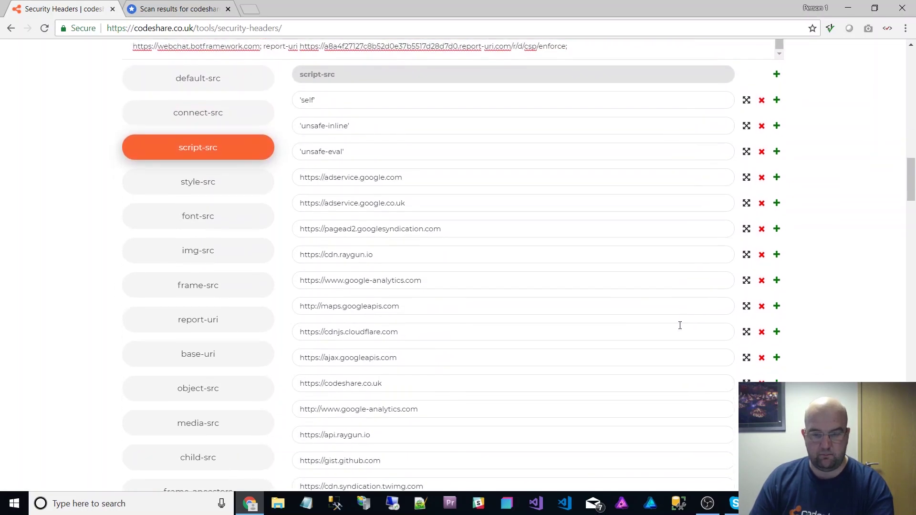
scroll(647, 319, up, 4)
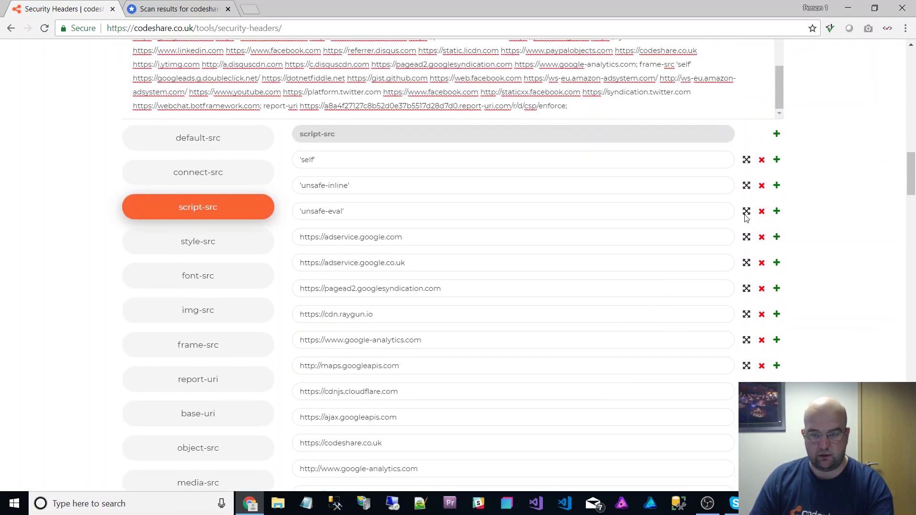
drag(747, 217, 735, 298)
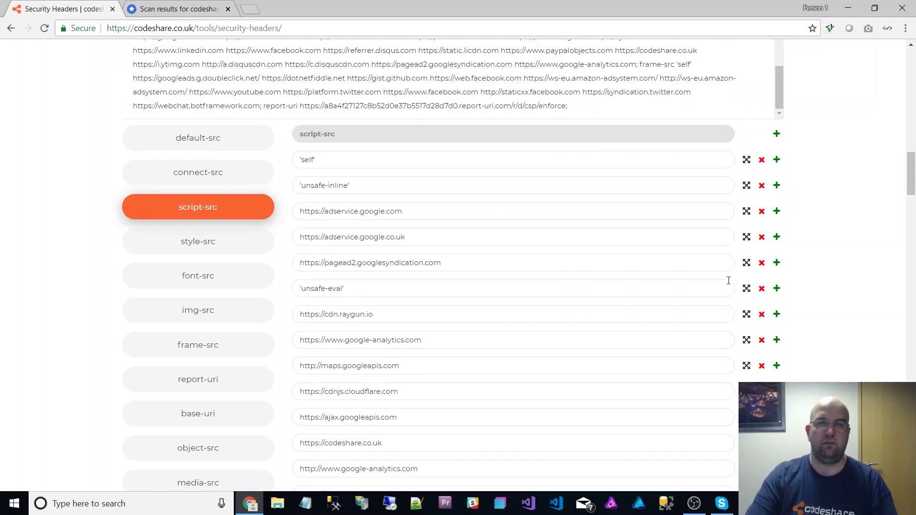
click(200, 249)
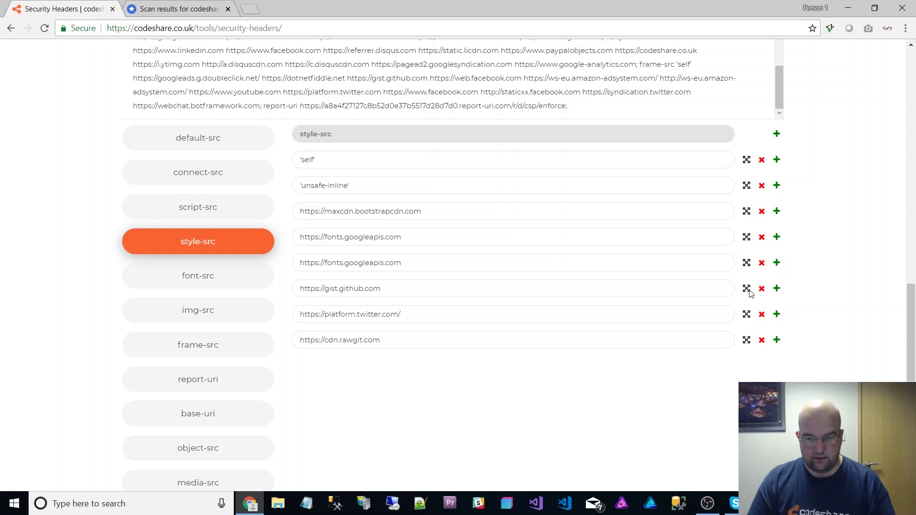
click(776, 211)
click(434, 242)
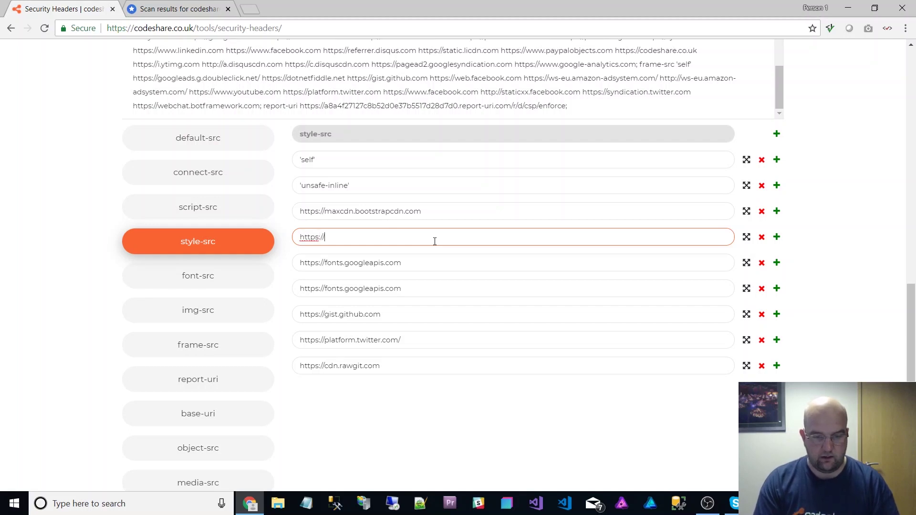
text(https://facebook.com)
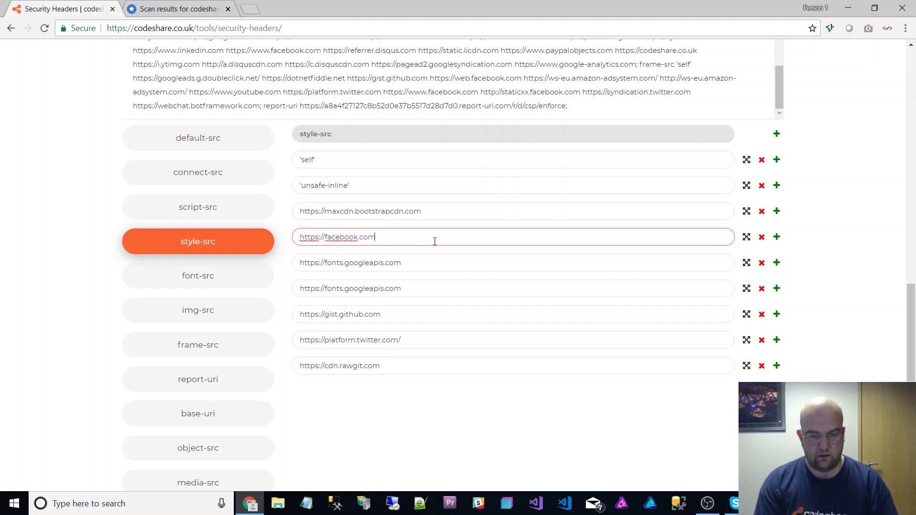
key(Tab)
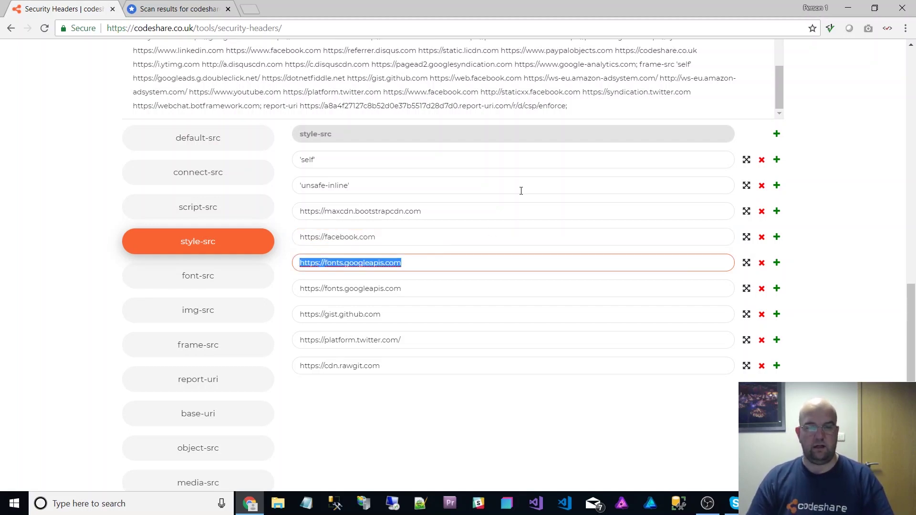
Step: Check the Content-Security-Policy line in the web.config output
scroll(521, 190, down, 10)
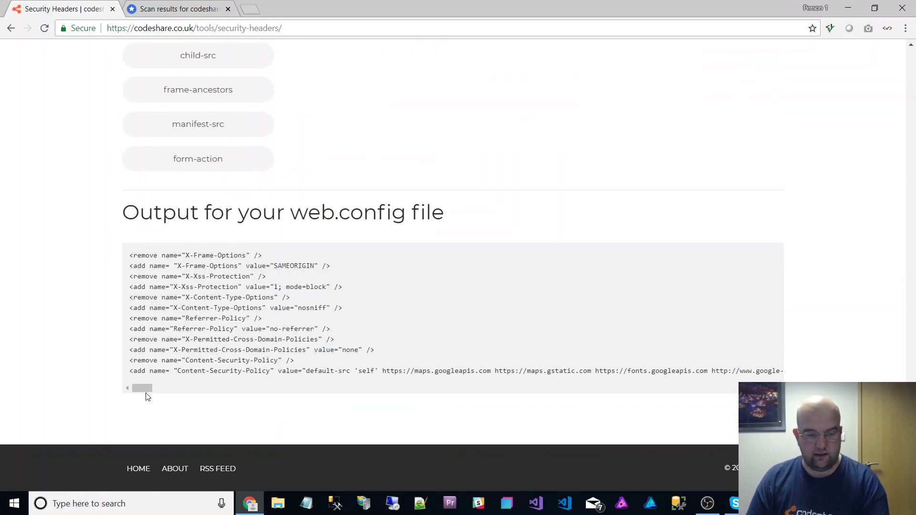
drag(143, 387, 20, 371)
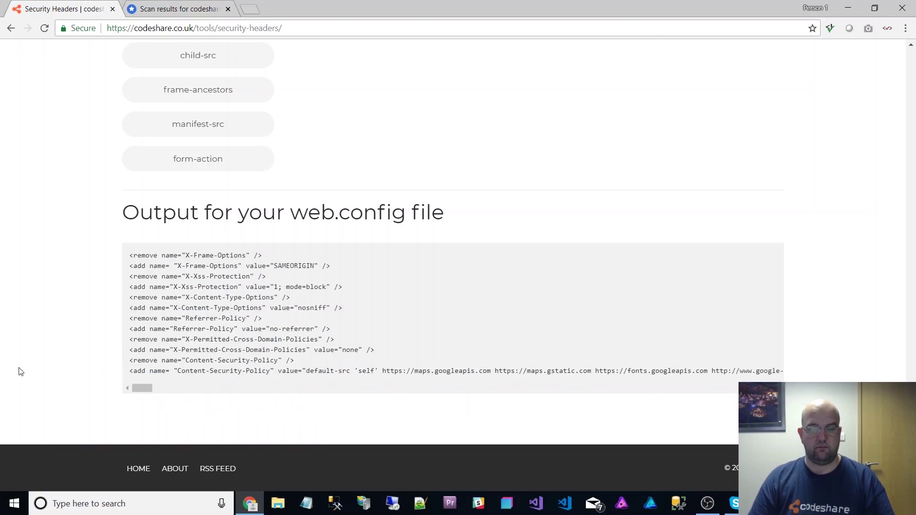
scroll(429, 291, up, 10)
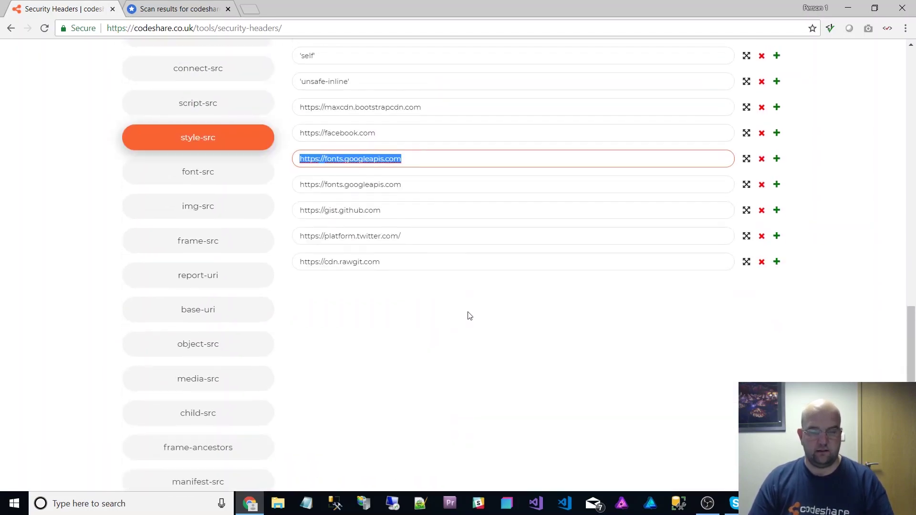
Step: Examine the source lists of the policy's directives, including img-src, report-uri and script-src, and the updated CSP value
click(220, 296)
click(205, 330)
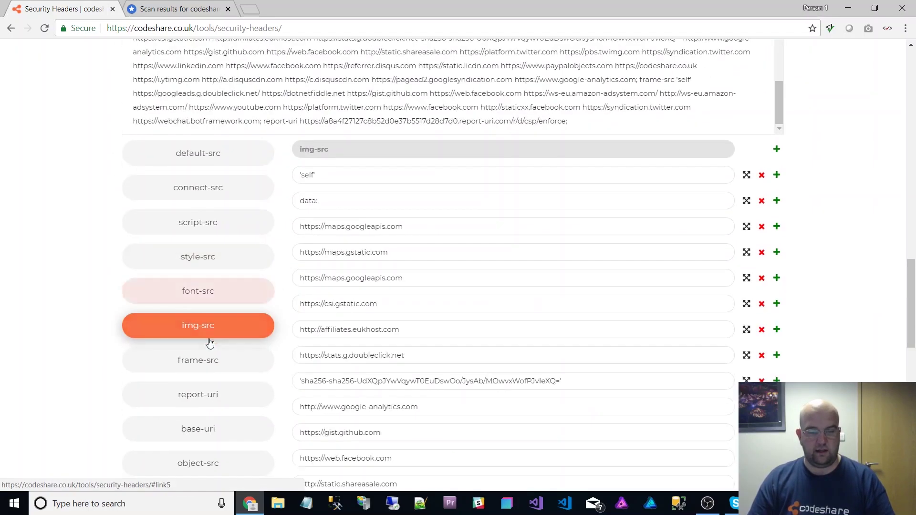
click(213, 359)
scroll(280, 343, down, 2)
click(219, 286)
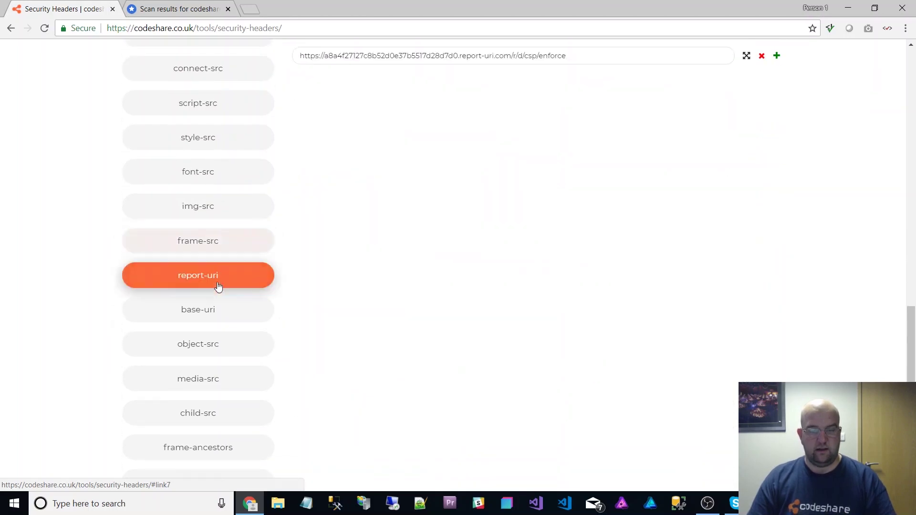
click(207, 247)
click(214, 209)
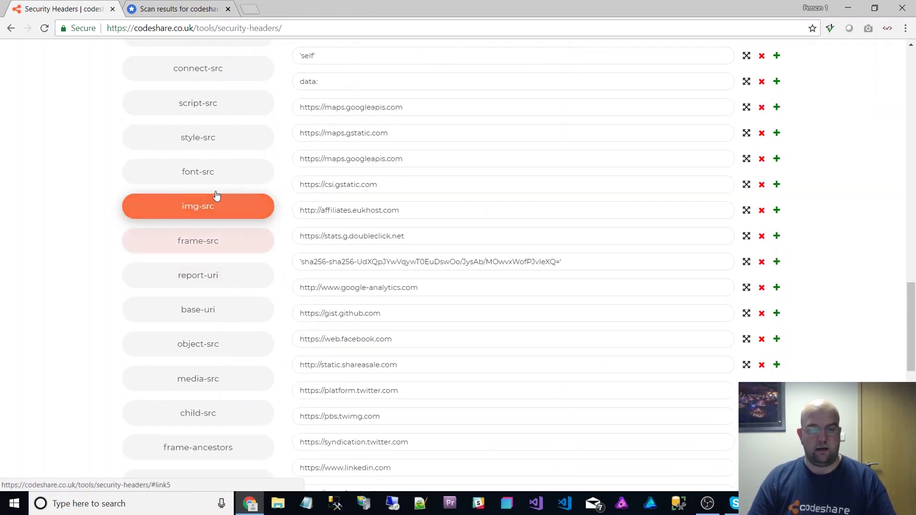
click(215, 173)
click(209, 141)
click(205, 113)
scroll(224, 190, up, 2)
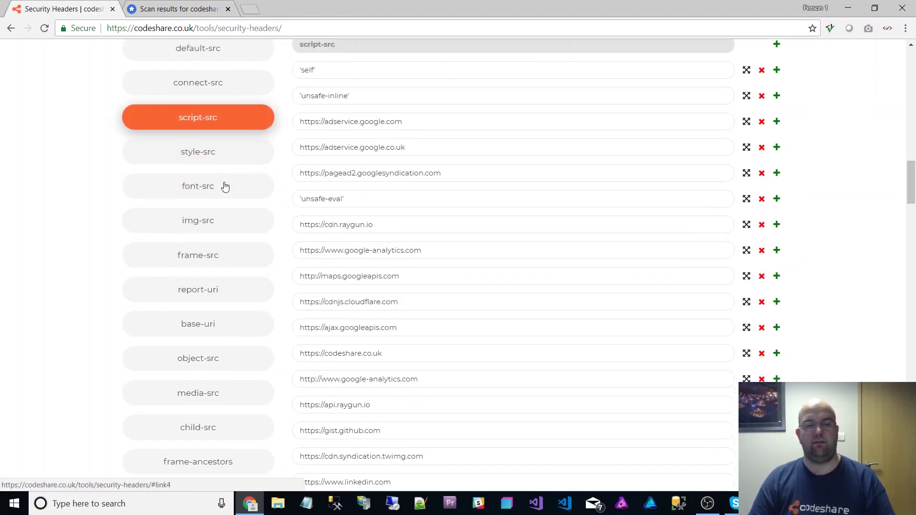
click(206, 153)
scroll(221, 218, up, 3)
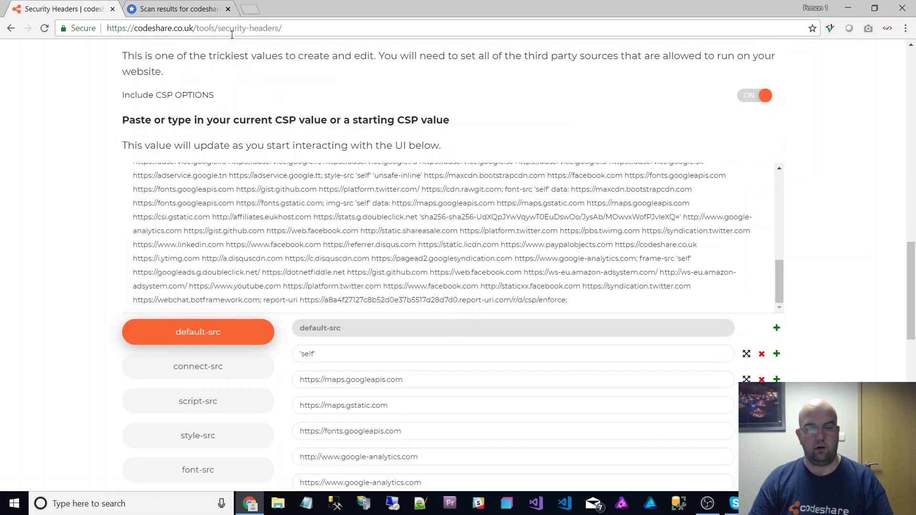
Step: Open report-uri.com in a new browser tab and open its CSP Builder tool
click(248, 10)
text(report-uri.com)
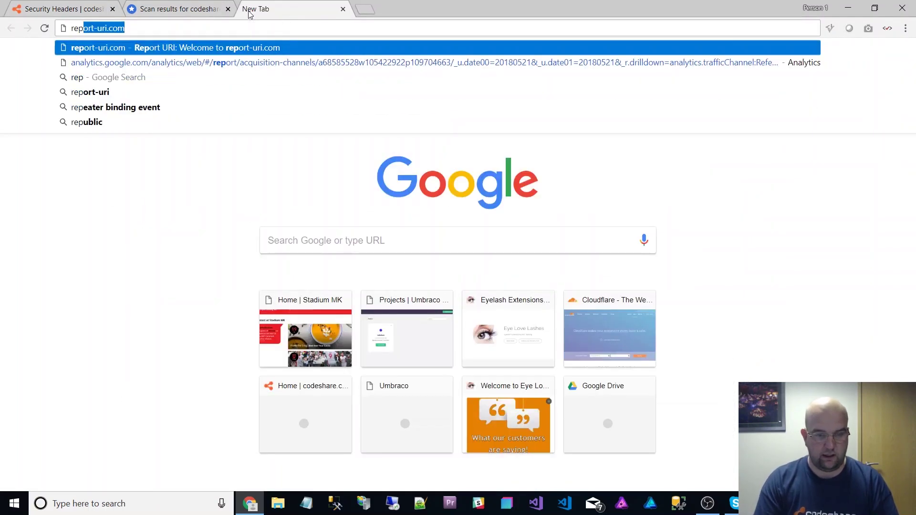
key(Return)
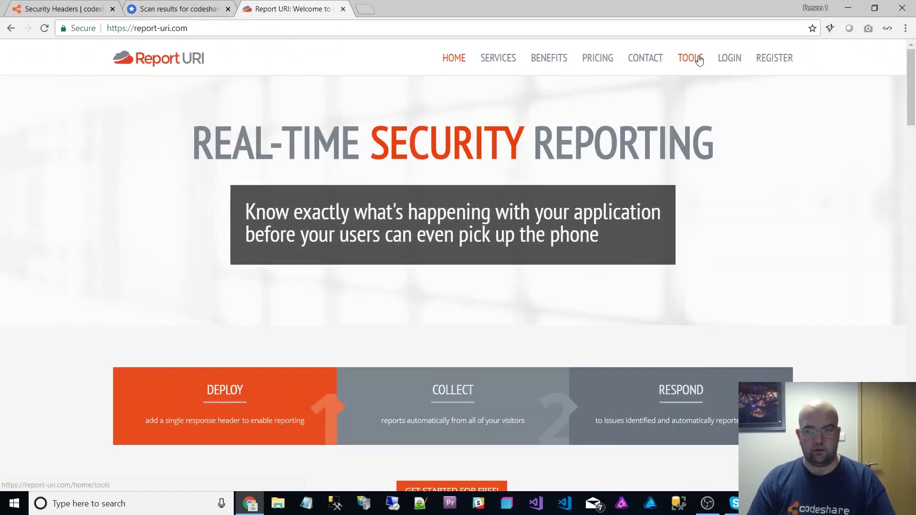
click(698, 58)
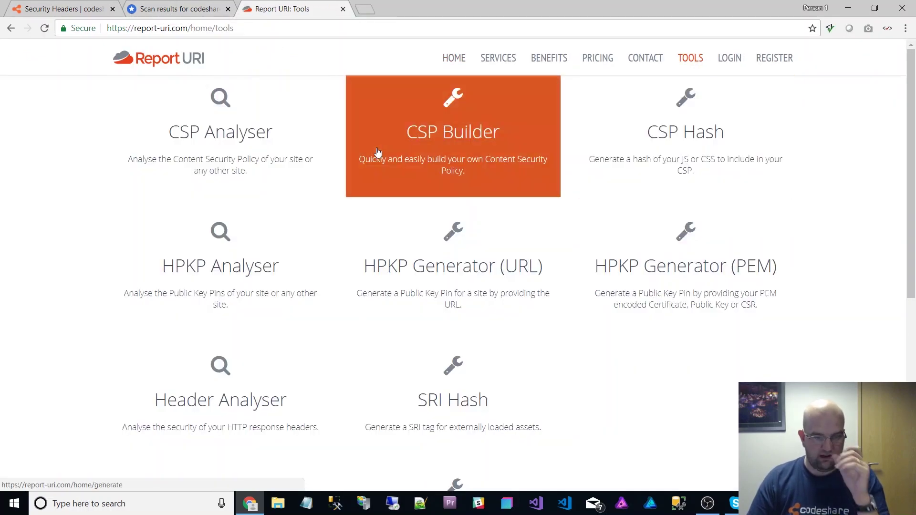
click(450, 141)
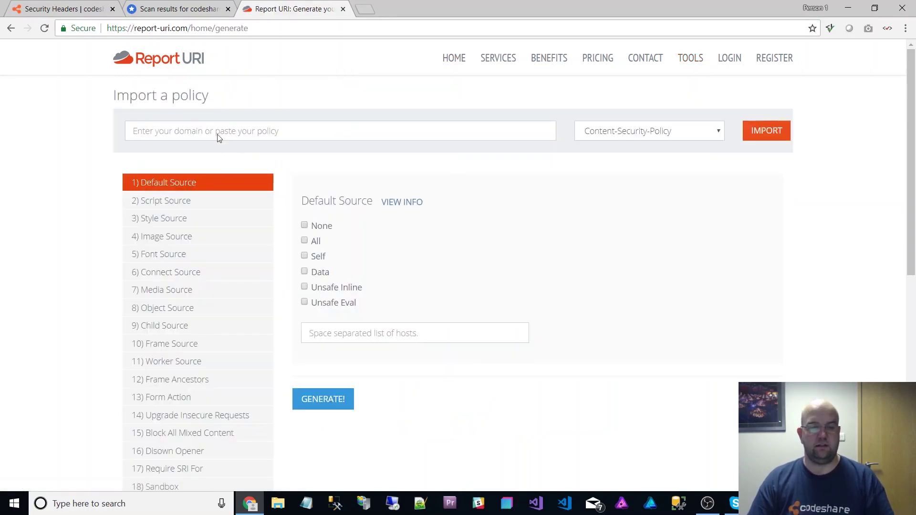
Step: Import the Content-Security-Policy value from the securityheaders.com scan results into Report URI's CSP Builder
click(172, 8)
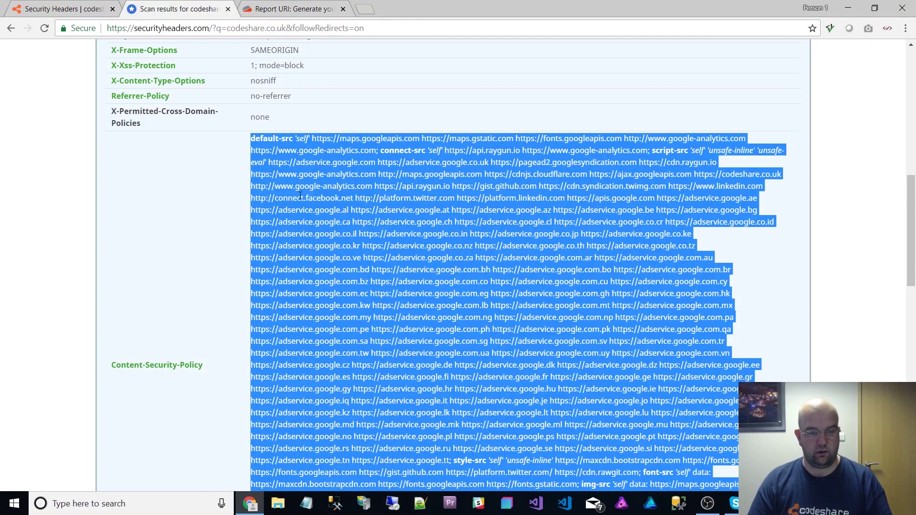
click(290, 10)
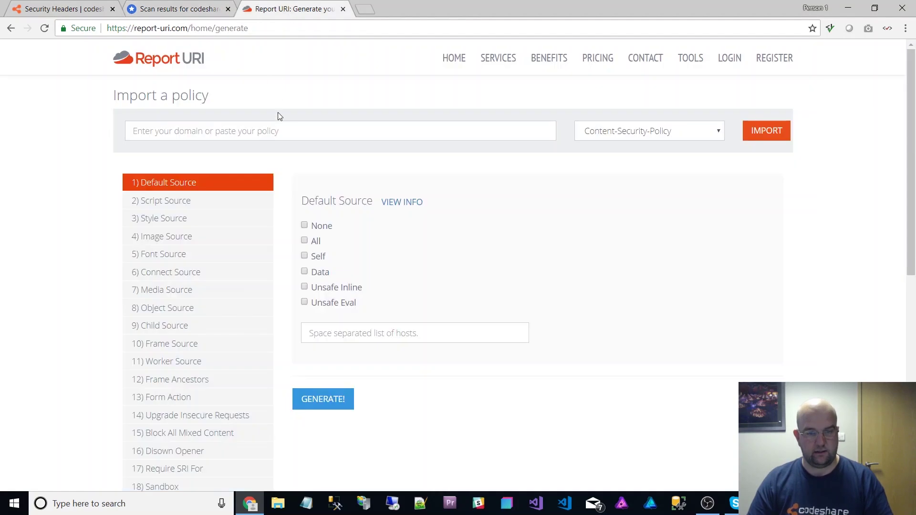
key(ctrl+v)
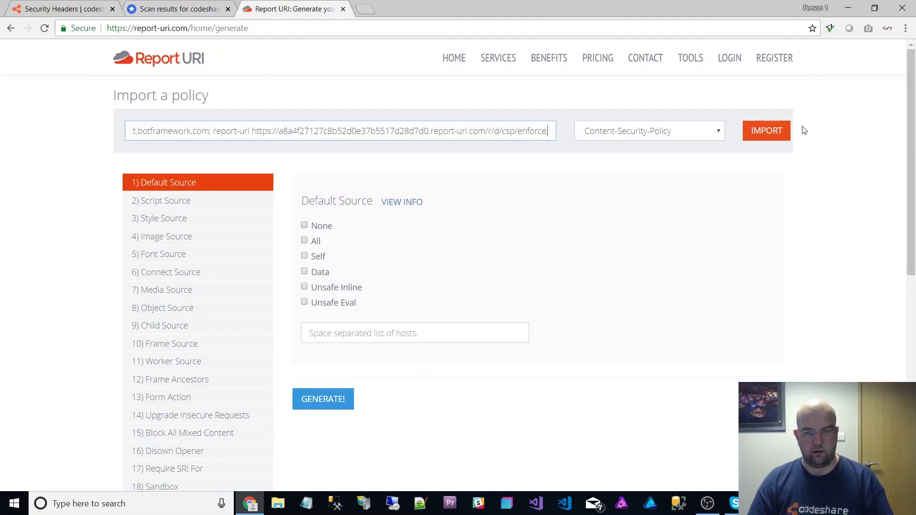
click(772, 136)
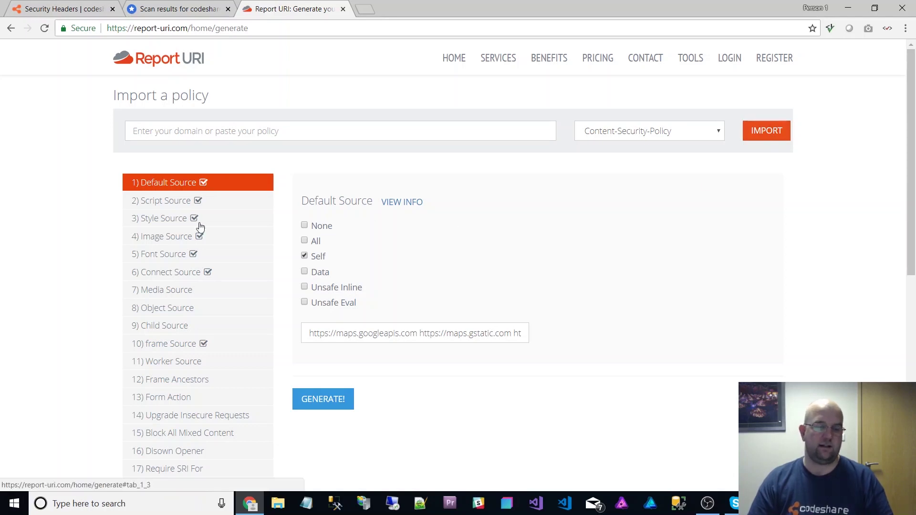
Step: Examine the imported directives and read along the Default Source host list, returning to its beginning
scroll(267, 353, down, 1)
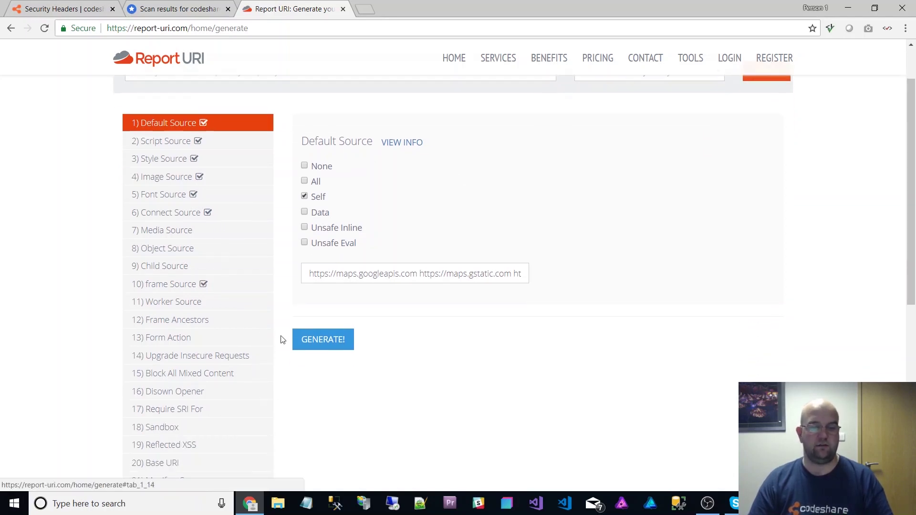
click(411, 275)
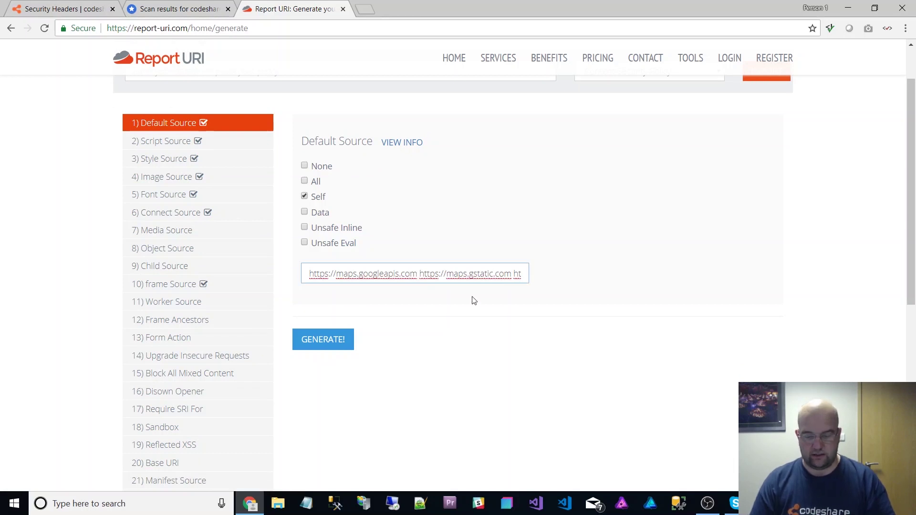
key(Right)
key(Right)
key(Right)
key(Right)
key(Right)
key(Right)
key(Right)
key(Right)
key(Right)
key(Right)
key(Right)
key(Right)
key(Right)
key(Right)
key(Right)
key(Right)
key(Right)
key(Right)
key(Right)
key(Right)
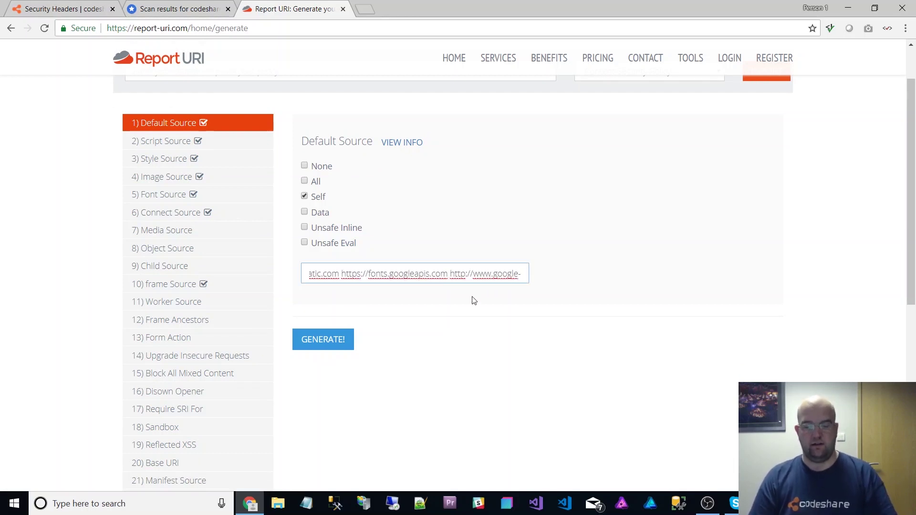
key(Right)
key(Right)
key(Right)
key(Right)
key(Right)
key(Right)
key(Right)
key(Right)
key(Right)
key(Right)
key(Right)
key(Right)
key(Right)
key(Right)
key(Right)
key(Right)
key(Right)
key(Right)
key(Right)
key(Right)
key(Home)
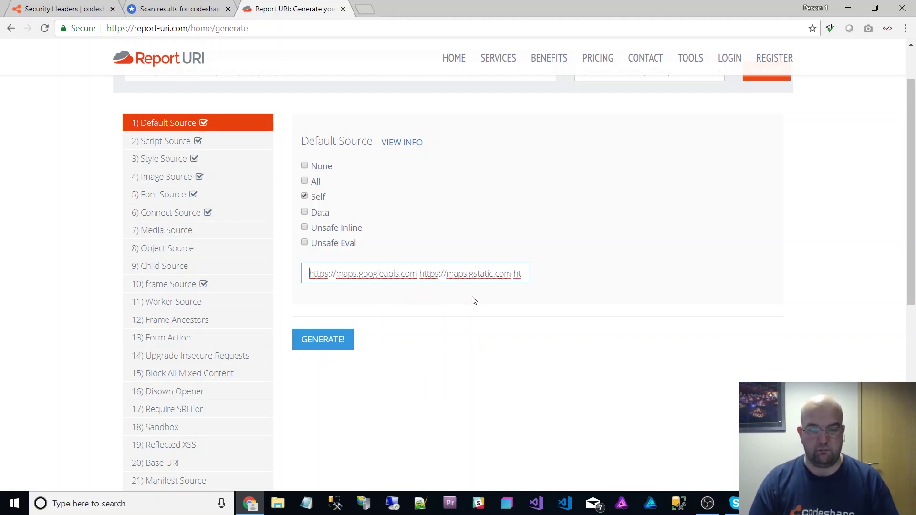
Step: Compare the builder's Style Source settings with the style-src source list in codeshare's Security Headers tool
click(170, 159)
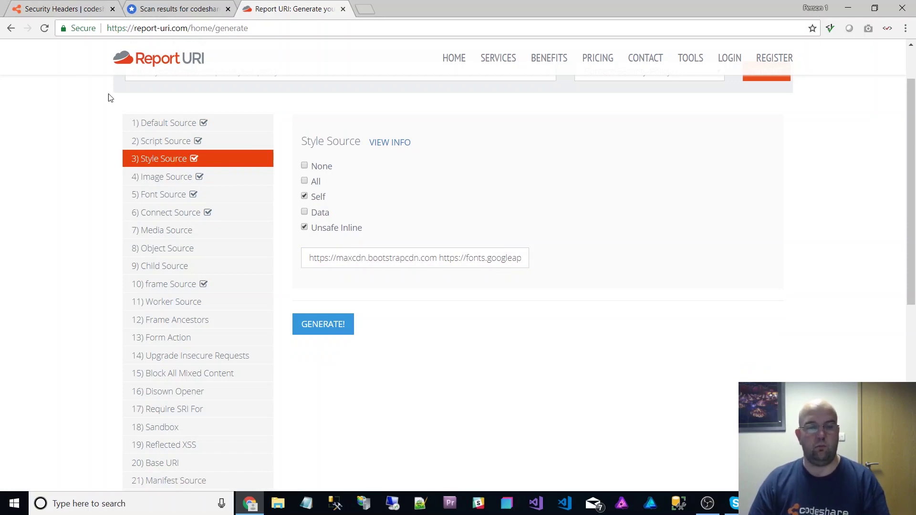
click(67, 8)
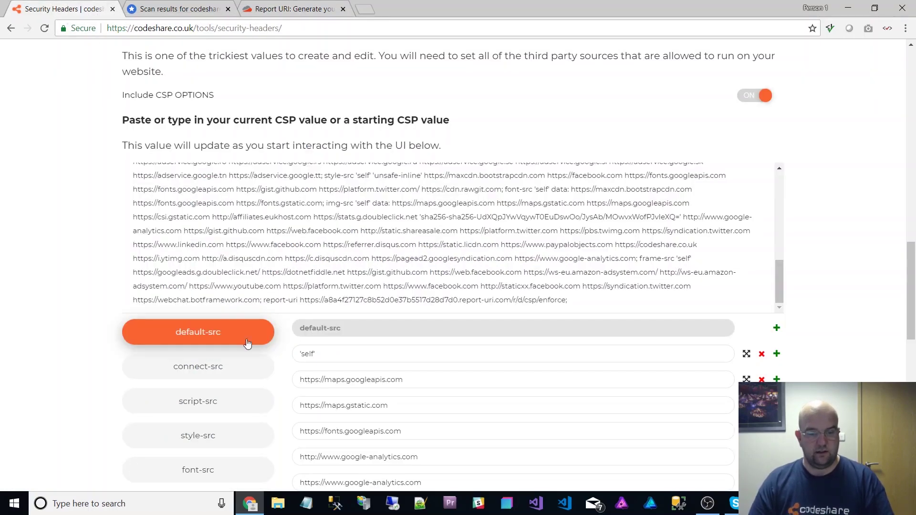
click(220, 434)
scroll(568, 349, down, 3)
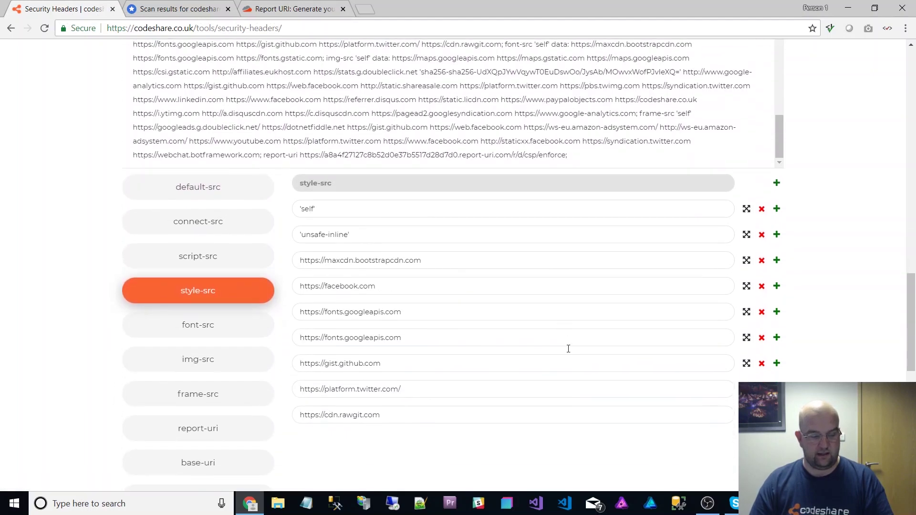
scroll(568, 348, down, 2)
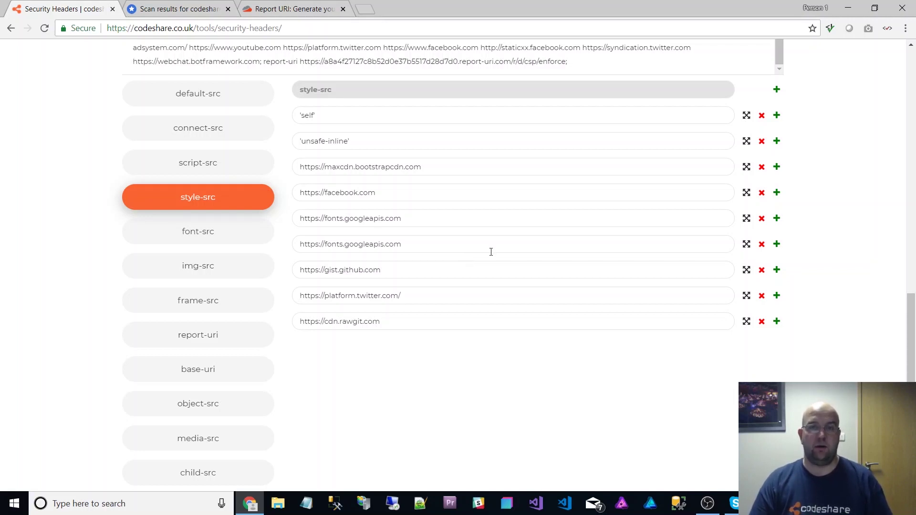
Step: Reopen the Security Headers tool through the codeshare site's own navigation
scroll(495, 251, up, 15)
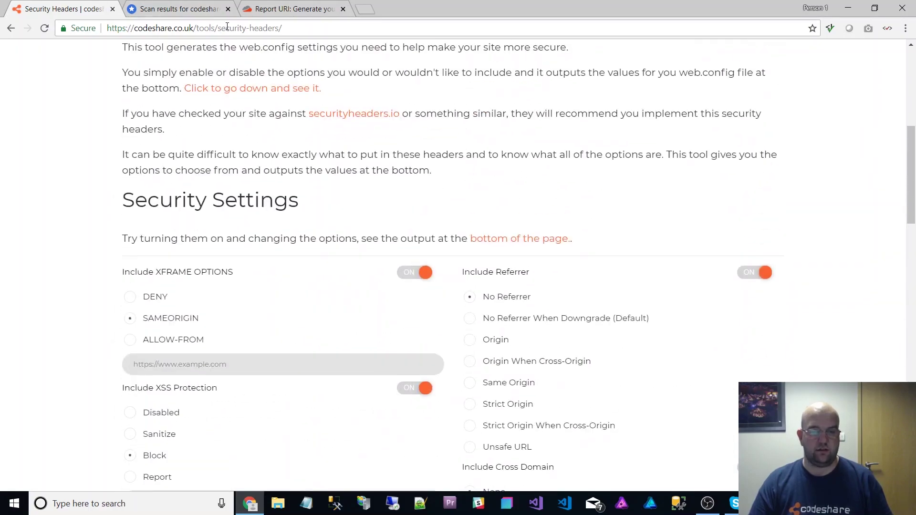
scroll(482, 139, up, 8)
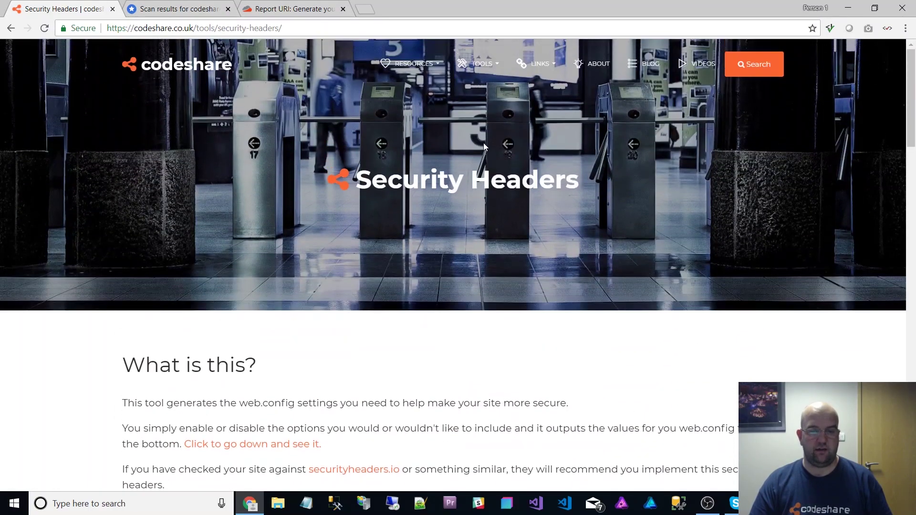
mouse_move(482, 63)
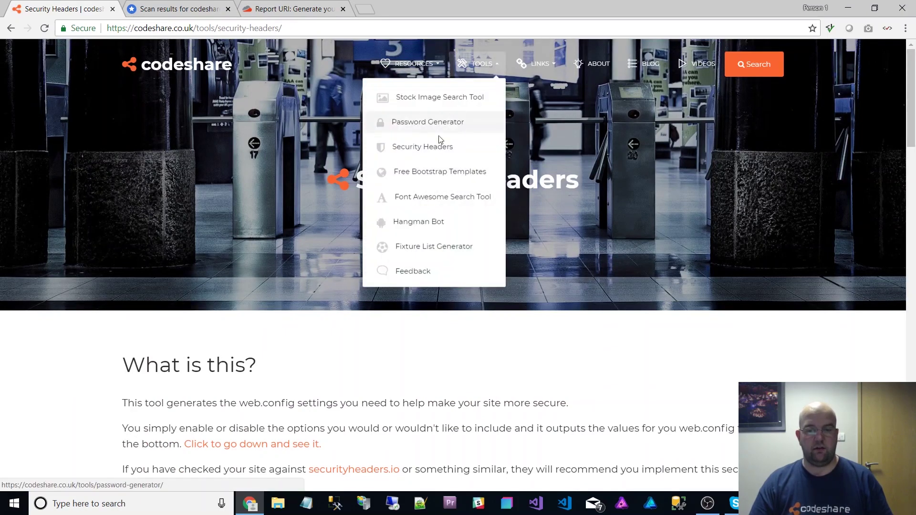
click(435, 147)
Step: Look over the tool's default security settings, Content Security Policy section and web.config output area
scroll(467, 212, down, 10)
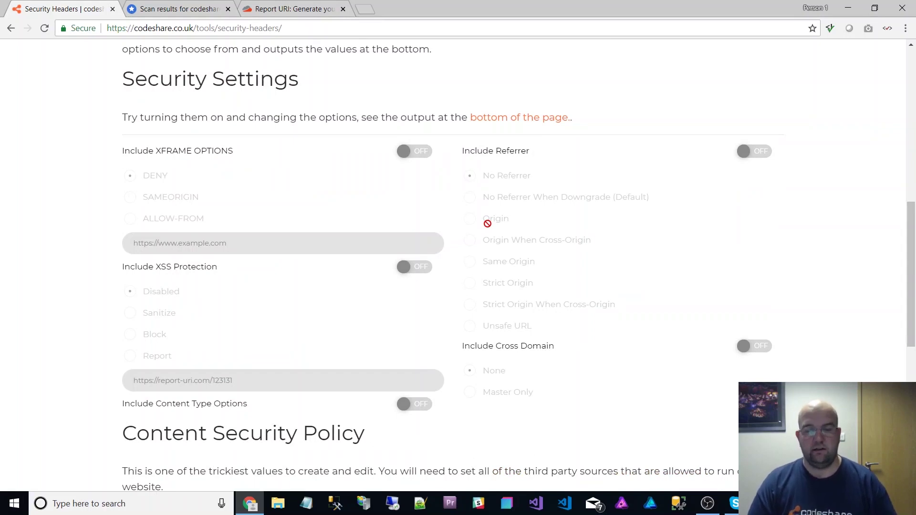
scroll(489, 229, down, 3)
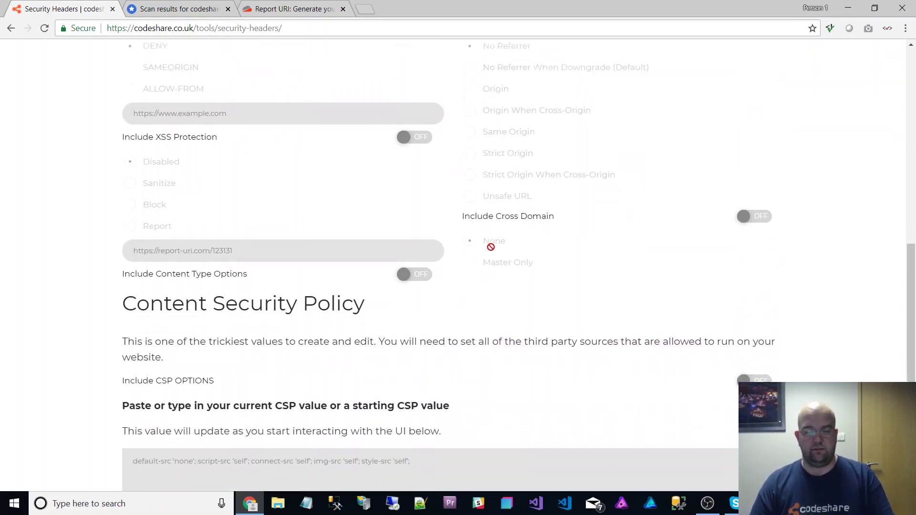
scroll(490, 246, down, 5)
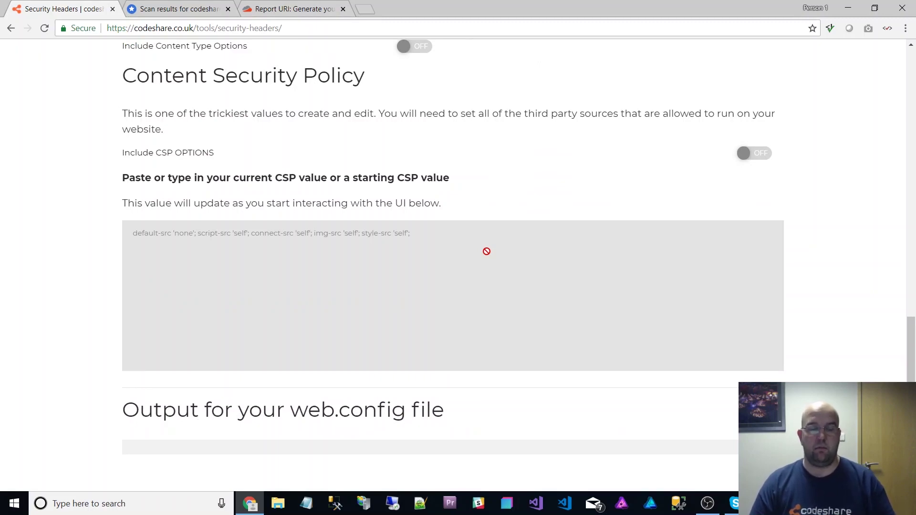
scroll(487, 251, up, 7)
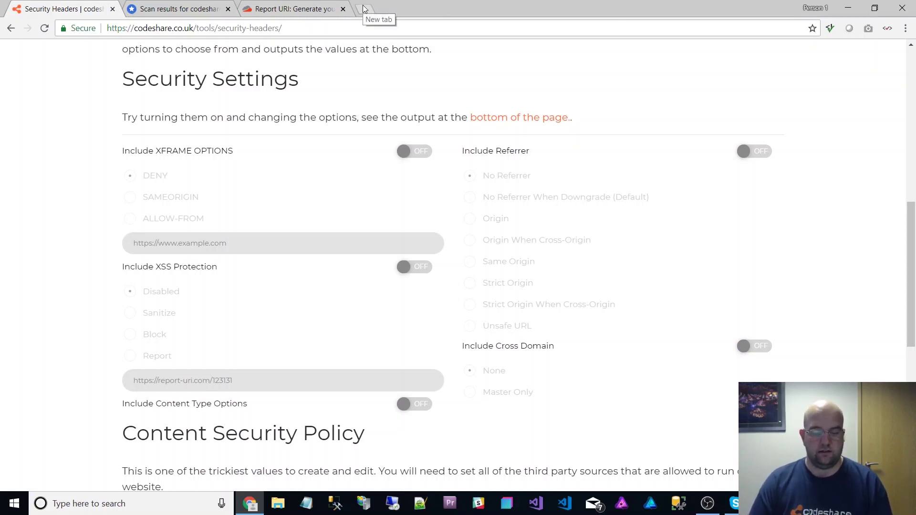
Step: Open codeshare.co.uk/patreon/ in the current browser tab
click(343, 28)
text(co)
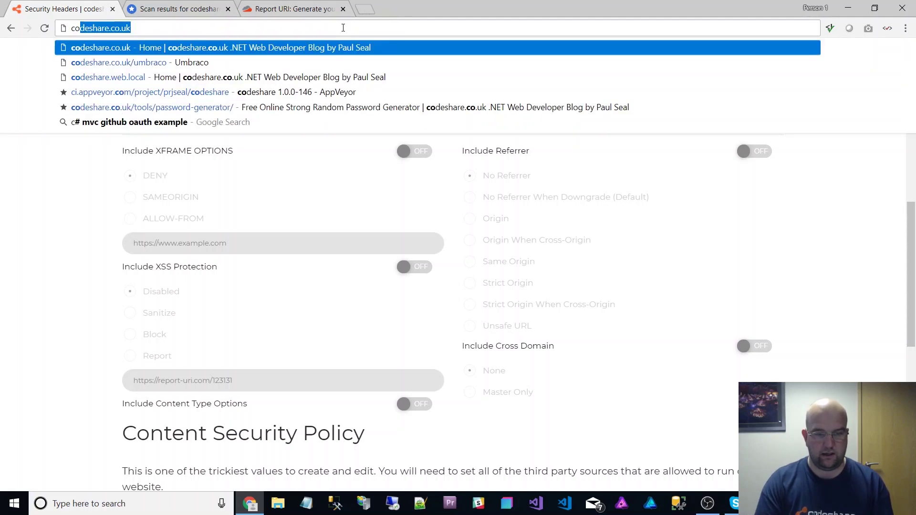
text(deshare.co.uk)
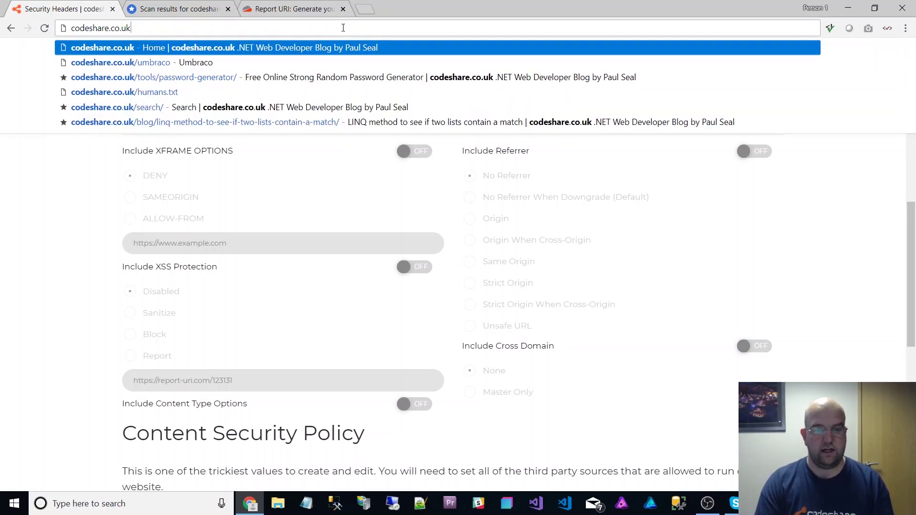
text(/patr)
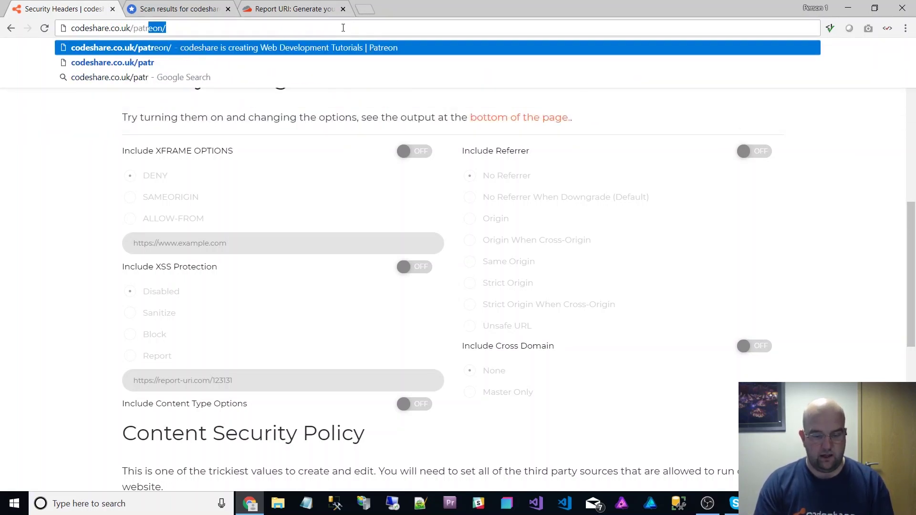
key(Return)
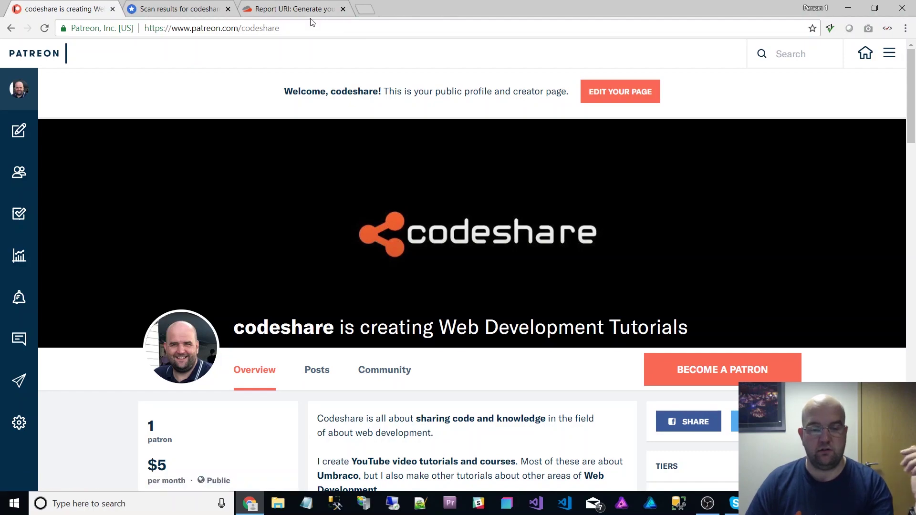
Step: Examine codeshare's Patreon overview and its membership tiers, from The Supporter to Footer Sponsor
scroll(621, 125, down, 7)
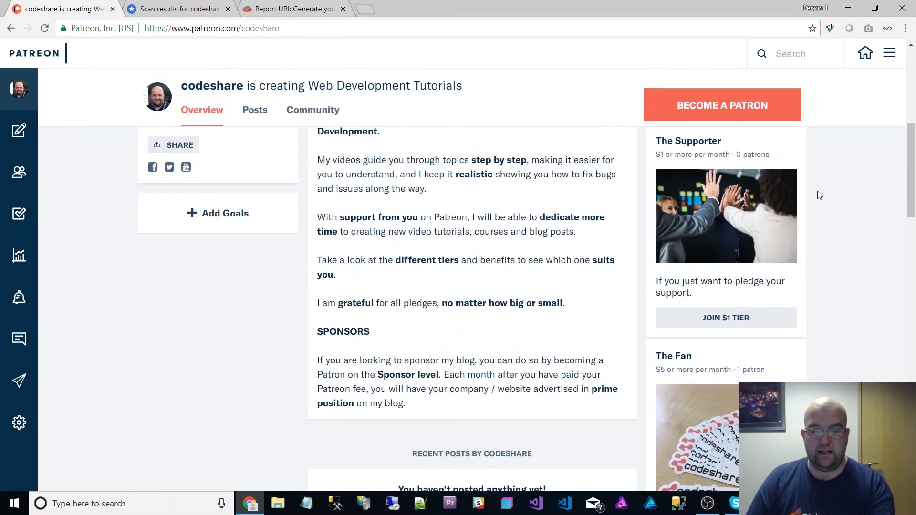
scroll(838, 194, up, 7)
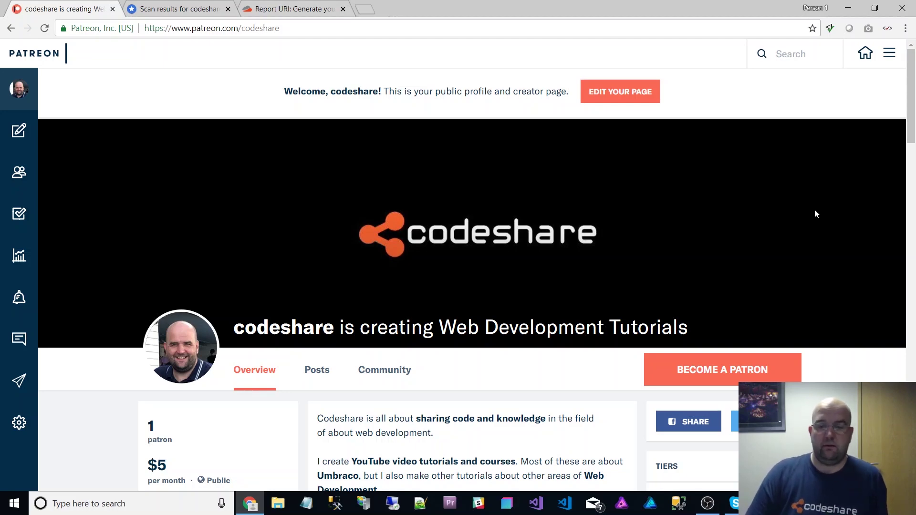
scroll(811, 205, down, 7)
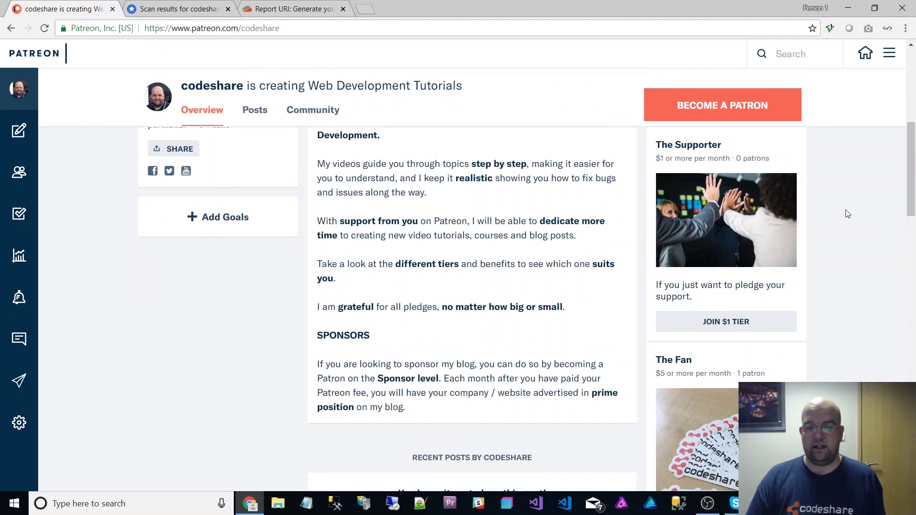
scroll(816, 215, up, 1)
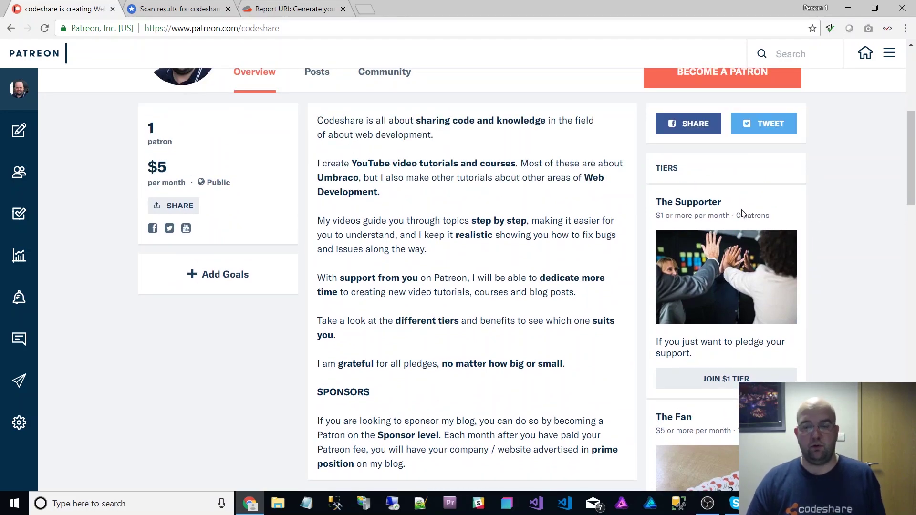
scroll(744, 215, down, 5)
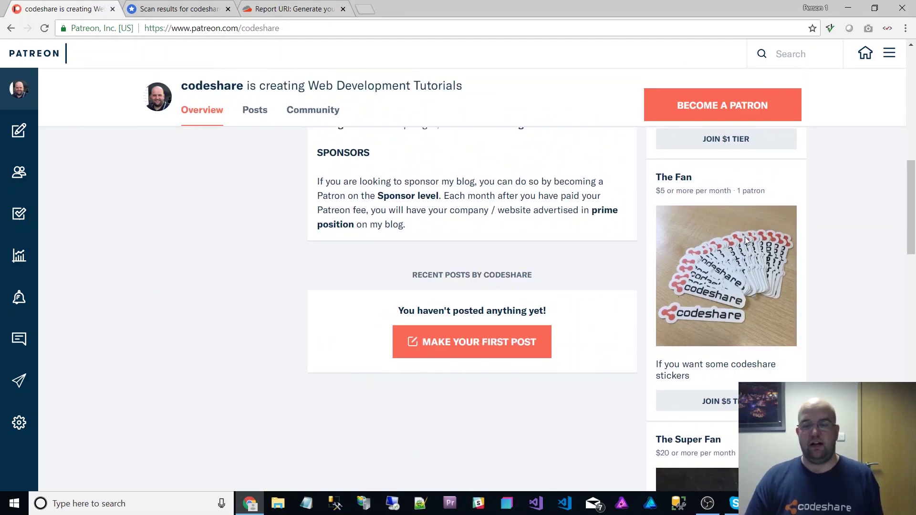
scroll(745, 237, up, 3)
scroll(740, 215, down, 2)
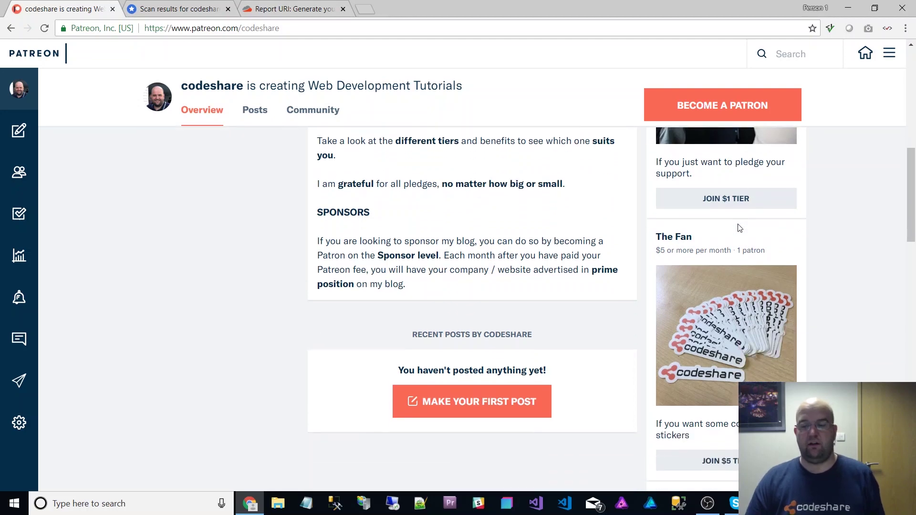
scroll(737, 253, down, 1)
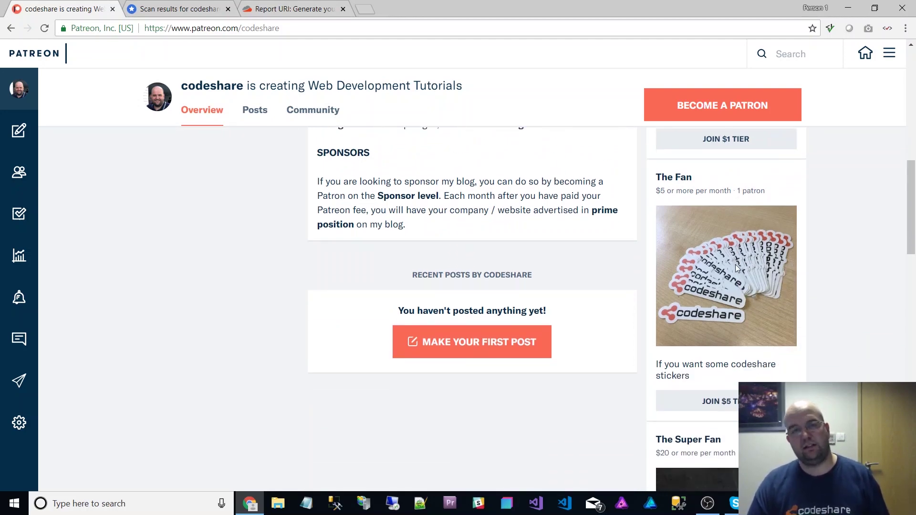
scroll(737, 264, down, 4)
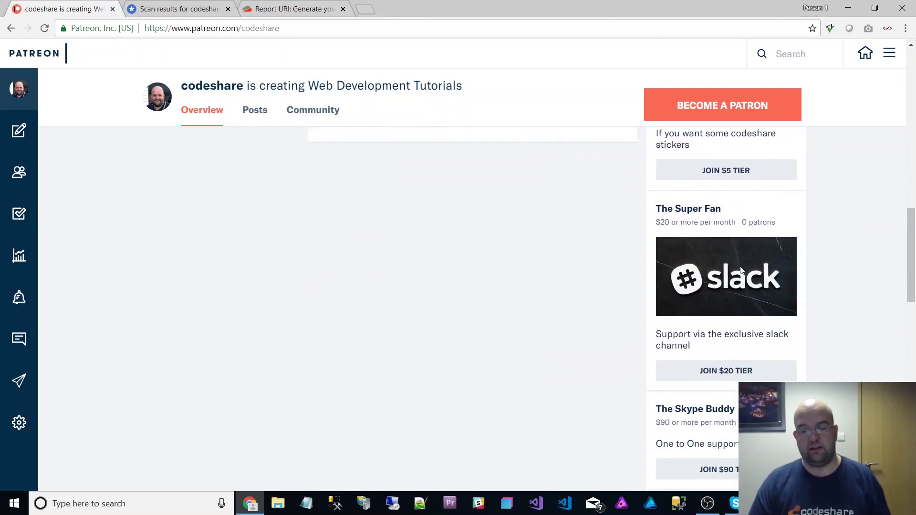
scroll(742, 266, down, 1)
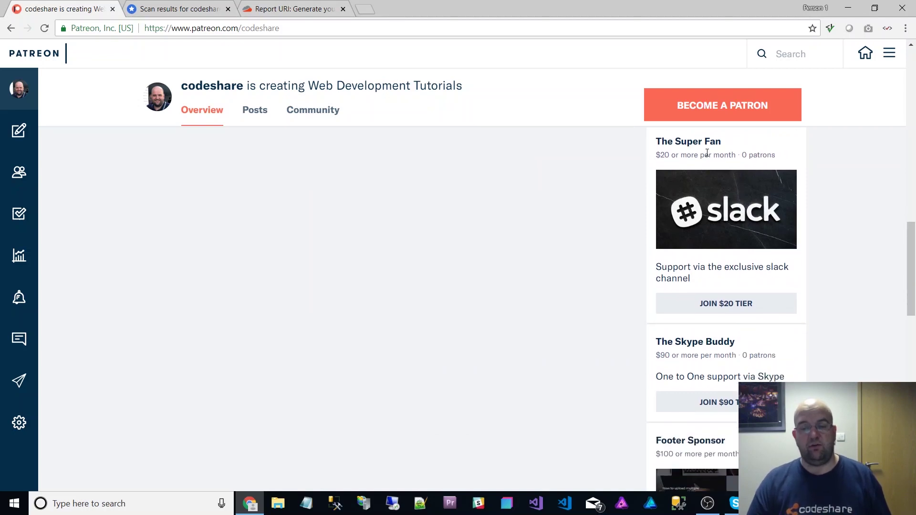
scroll(737, 210, up, 1)
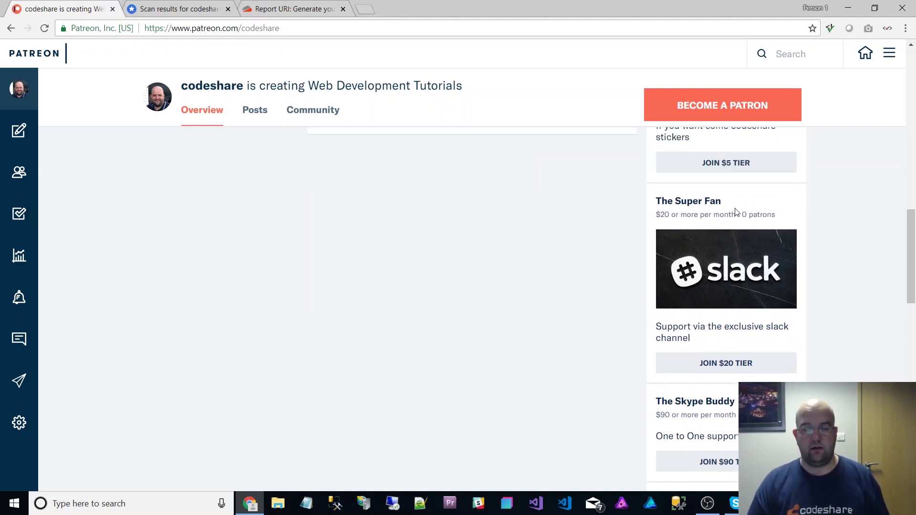
scroll(740, 205, down, 1)
scroll(739, 205, down, 1)
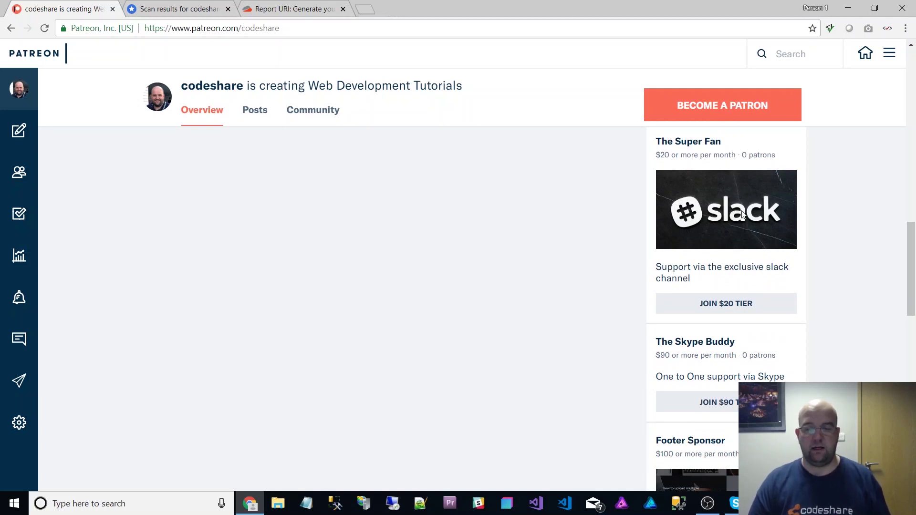
scroll(747, 225, down, 2)
scroll(747, 225, down, 1)
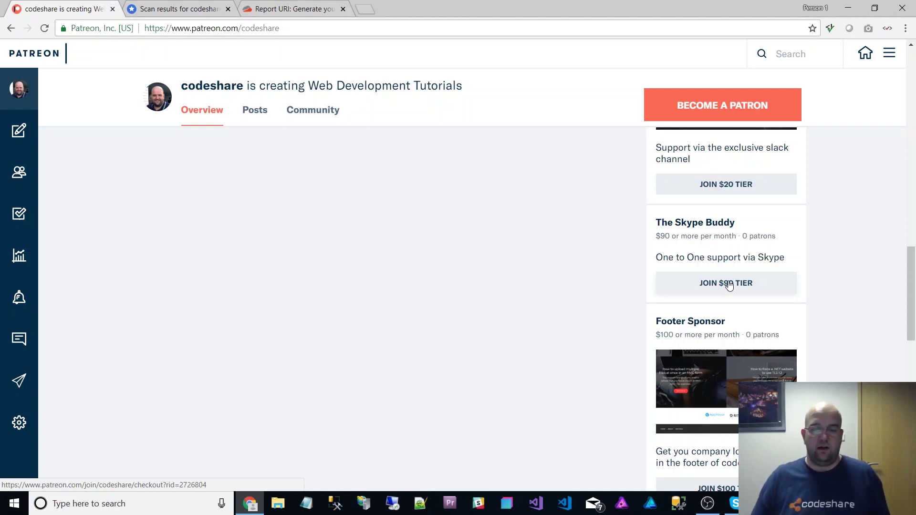
Step: View the Footer Sponsor tier on the Patreon page and open codeshare.co.uk in a new browser tab
scroll(772, 274, down, 4)
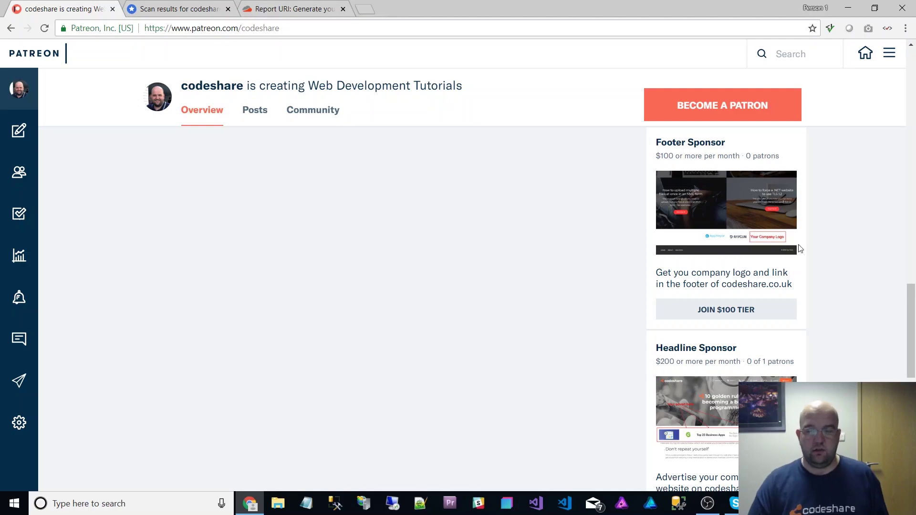
click(357, 11)
text(c)
key(Return)
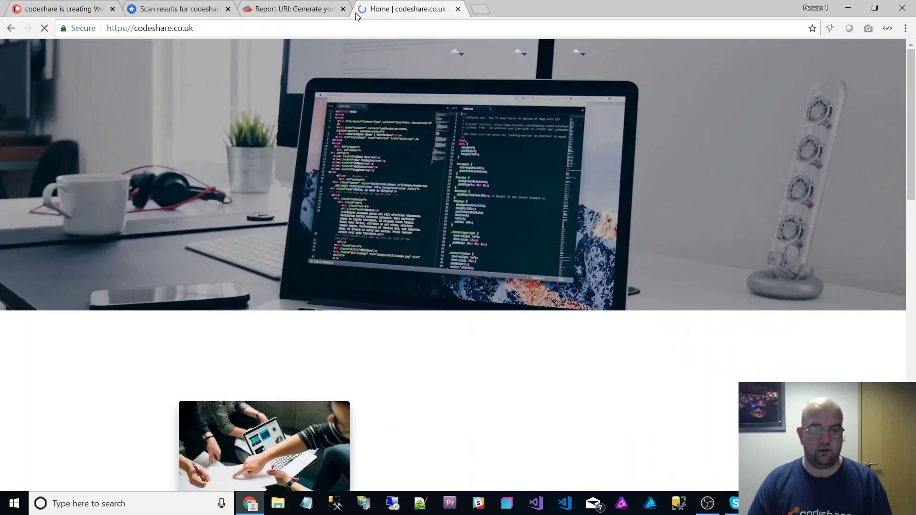
Step: Open the popular post "10 golden rules for becoming a better programmer" and view the sponsor logos above its footer
scroll(450, 347, down, 20)
scroll(451, 347, up, 3)
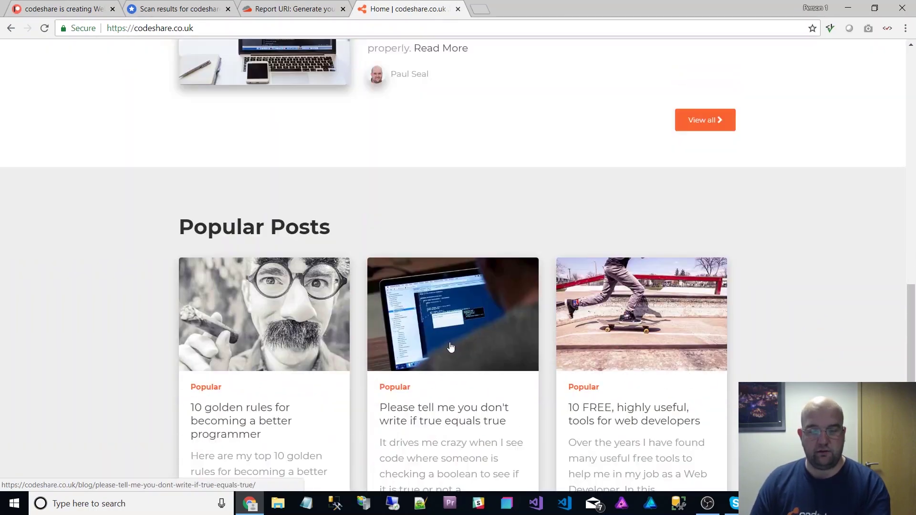
scroll(313, 333, up, 3)
click(267, 440)
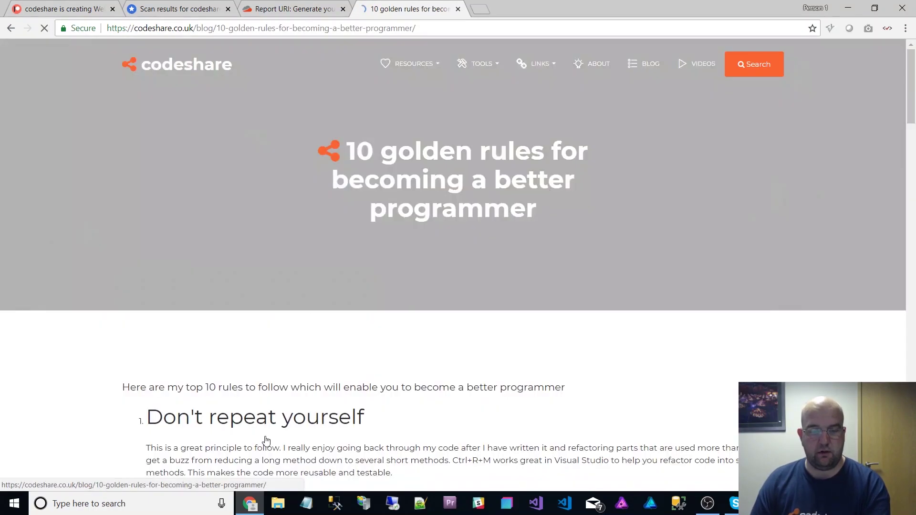
scroll(511, 310, down, 20)
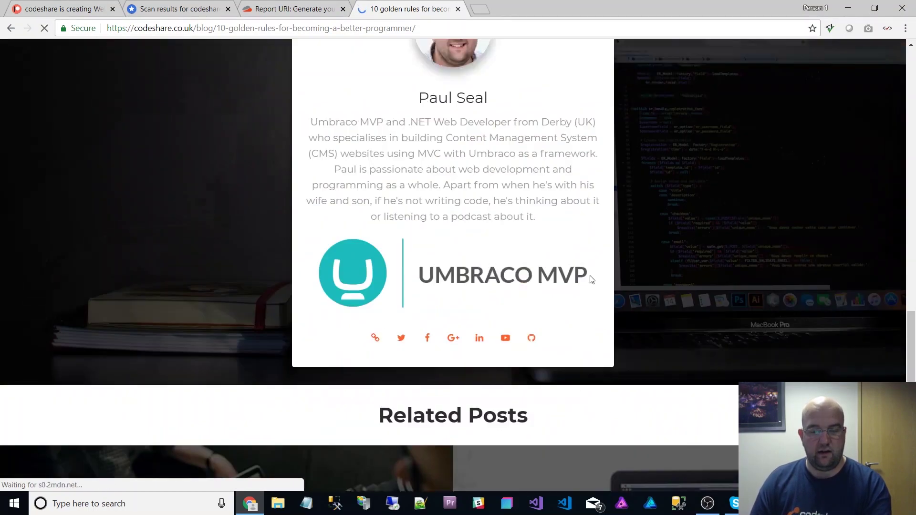
scroll(550, 295, down, 12)
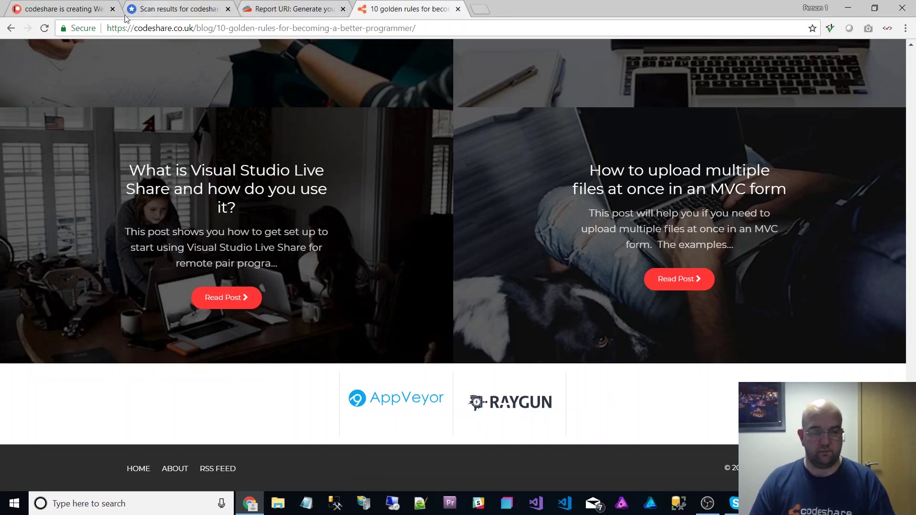
Step: Compare Patreon's Headline Sponsor tier with the advert slot between the golden rules post's header and its opening text
click(67, 9)
scroll(673, 257, down, 4)
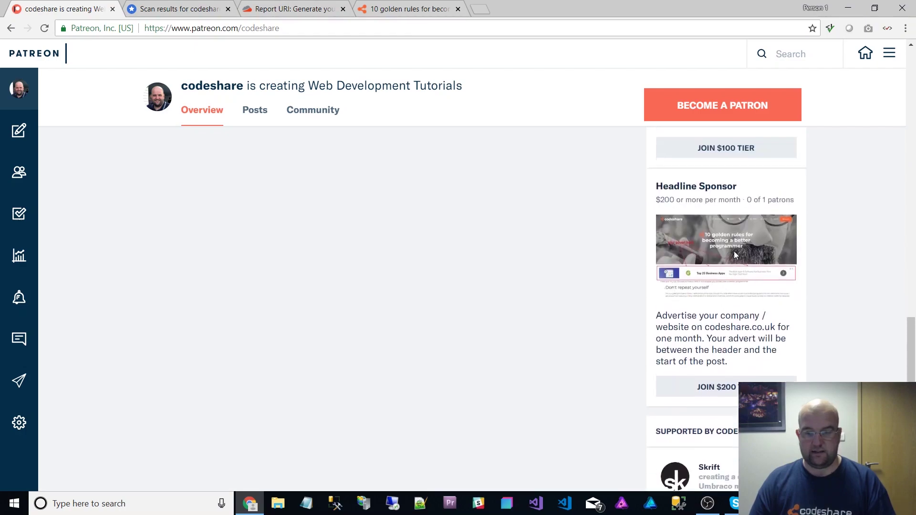
scroll(734, 255, up, 1)
click(408, 9)
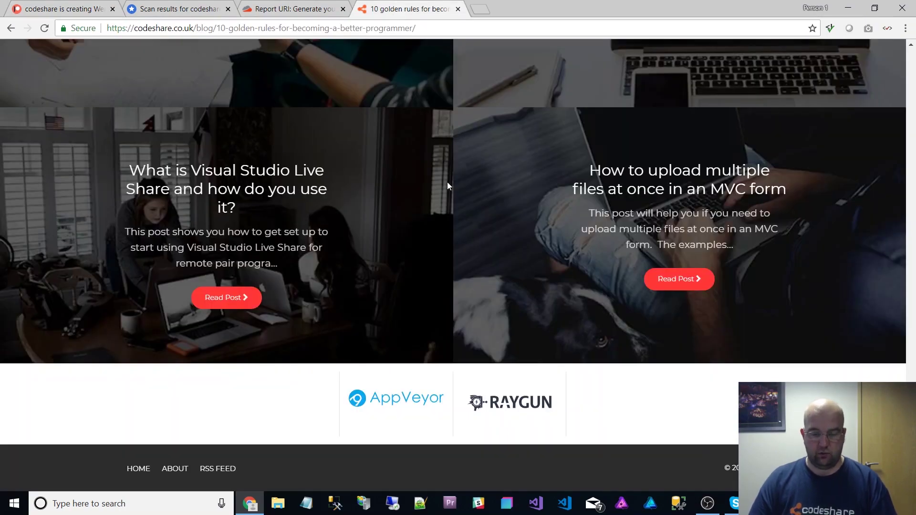
key(Home)
scroll(422, 235, down, 2)
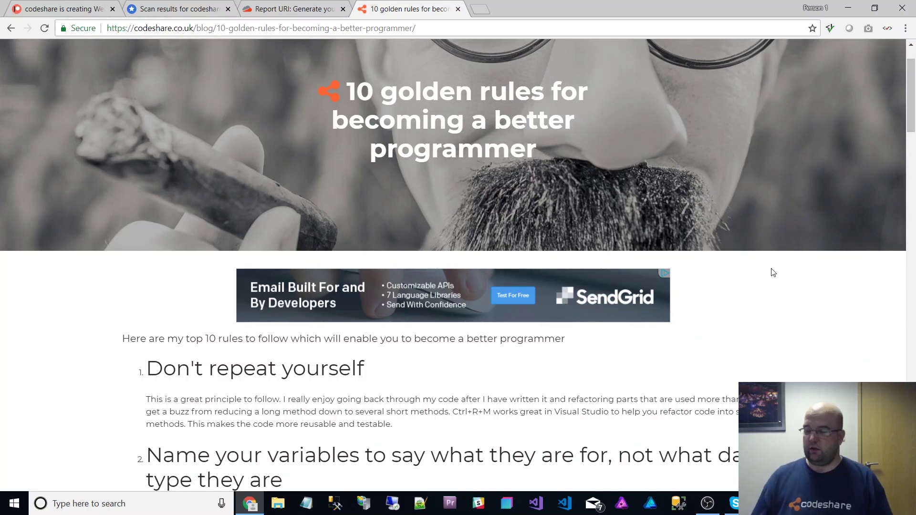
Step: Return to the start of codeshare's Patreon page, and revisit the securityheaders.com scan results and Report URI's CSP Builder
click(62, 8)
scroll(510, 301, up, 15)
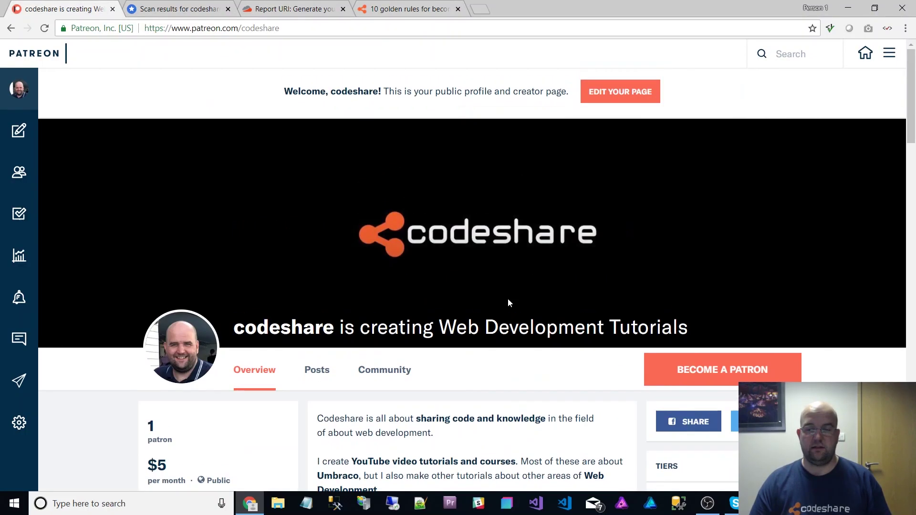
click(172, 8)
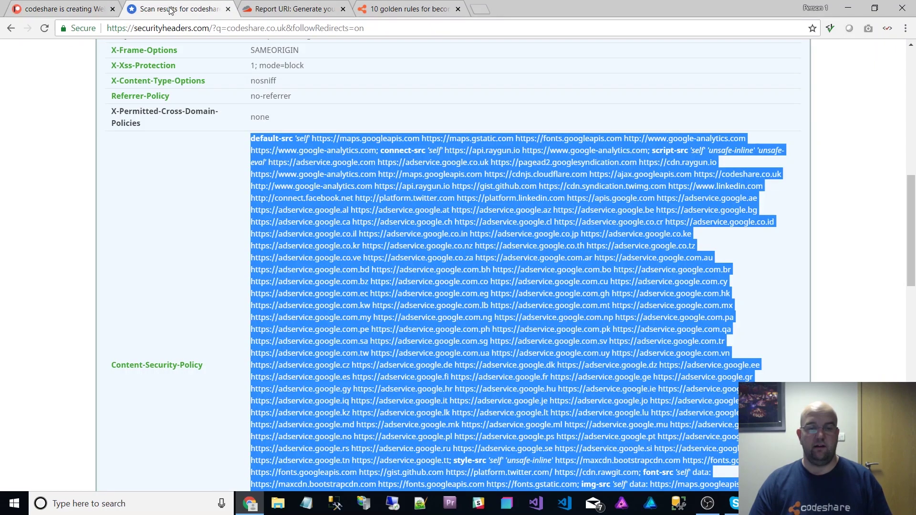
click(310, 10)
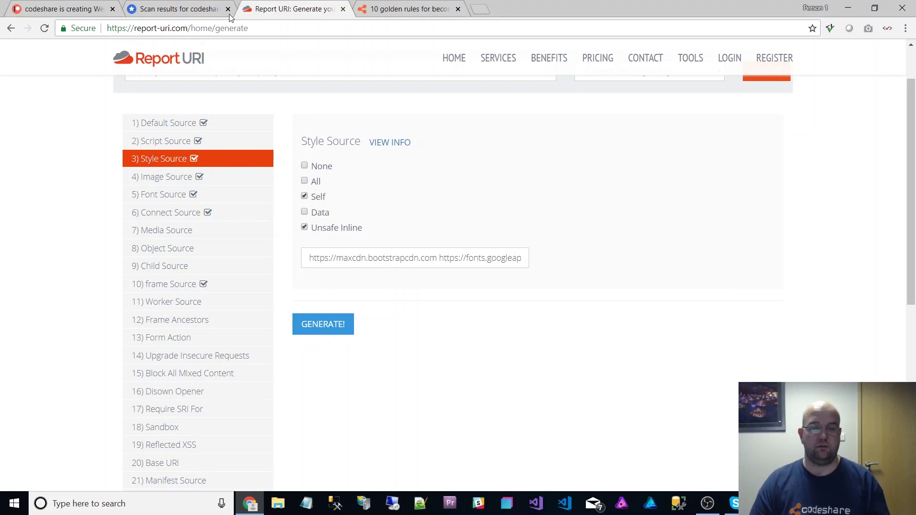